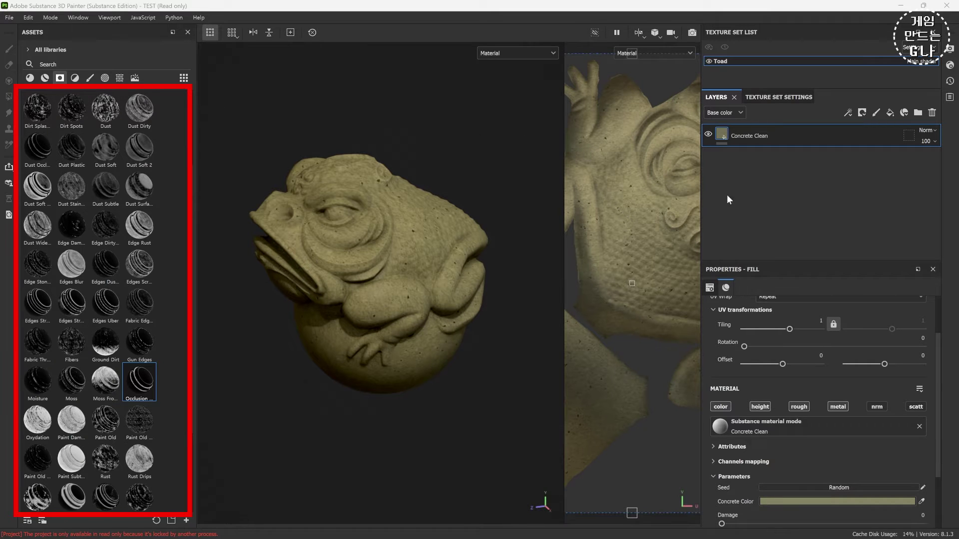
click(889, 113)
right_click(733, 136)
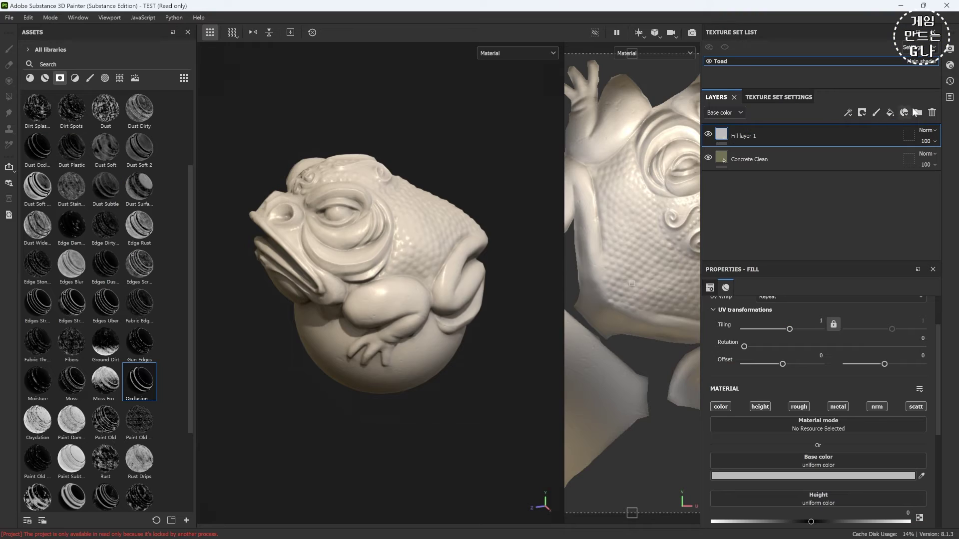
click(931, 113)
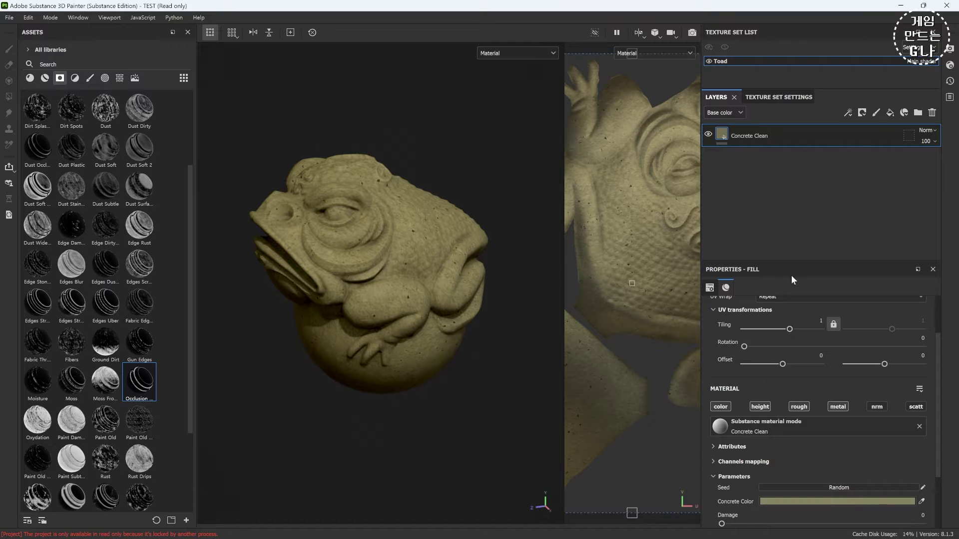
- Review the baked mesh maps assigned to the Toad texture set, then return to the layer stack
drag(798, 261, 796, 331)
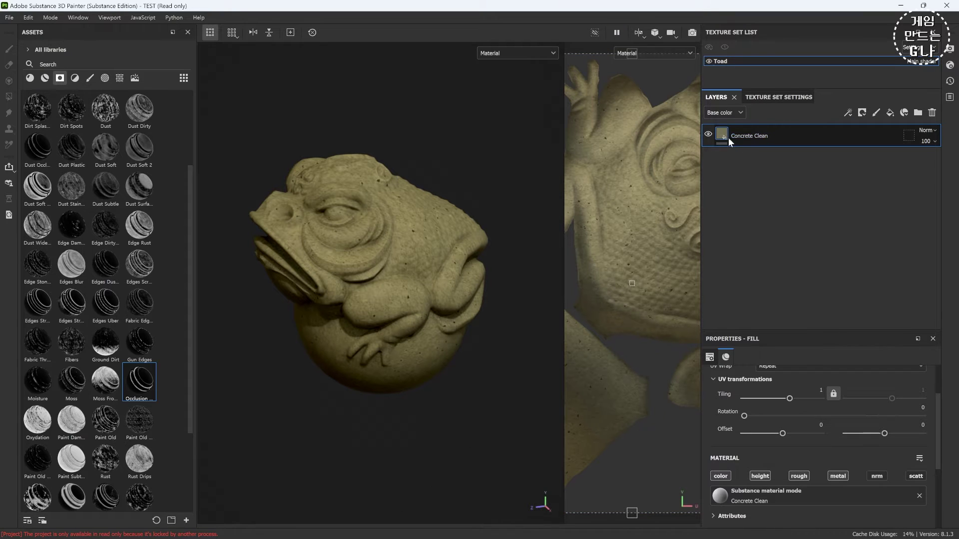
click(784, 97)
scroll(824, 198, up, 3)
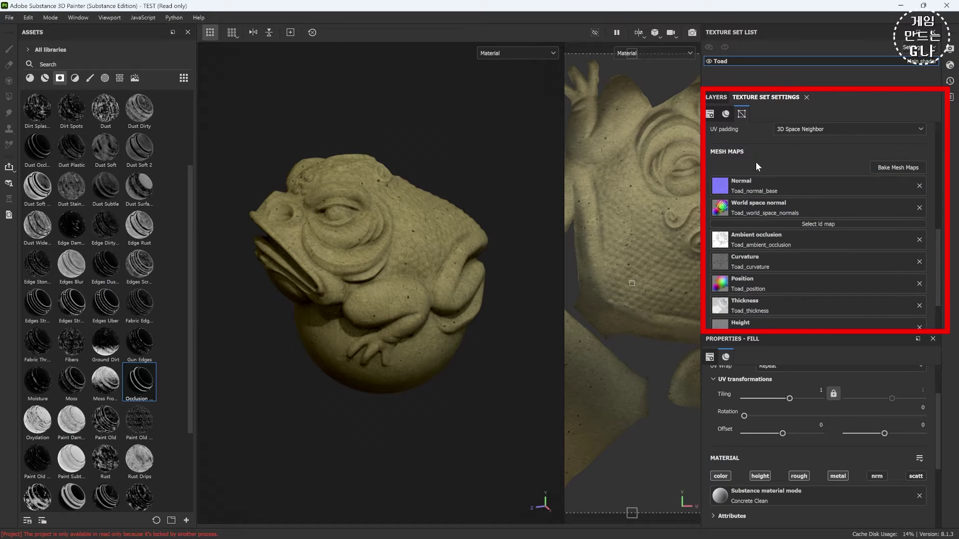
scroll(754, 199, down, 1)
scroll(755, 300, down, 1)
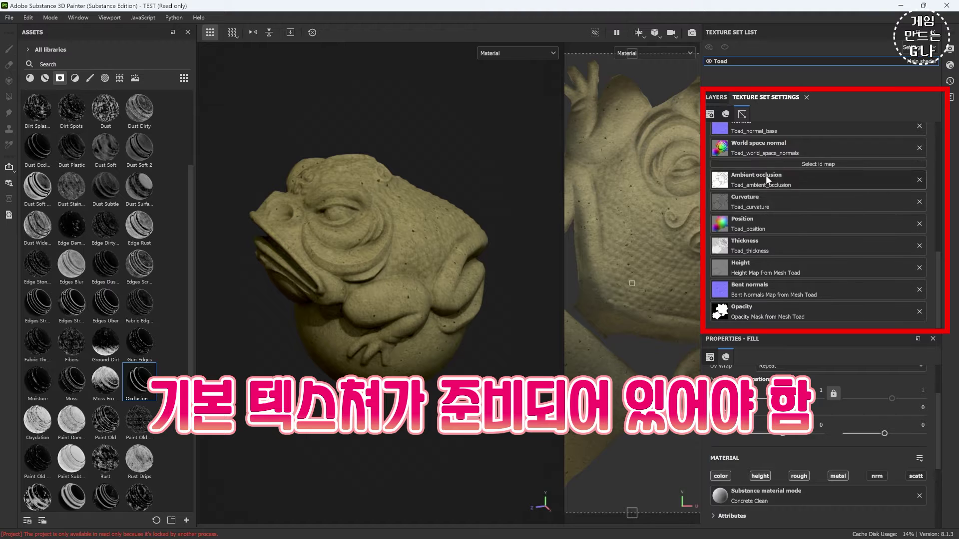
click(714, 97)
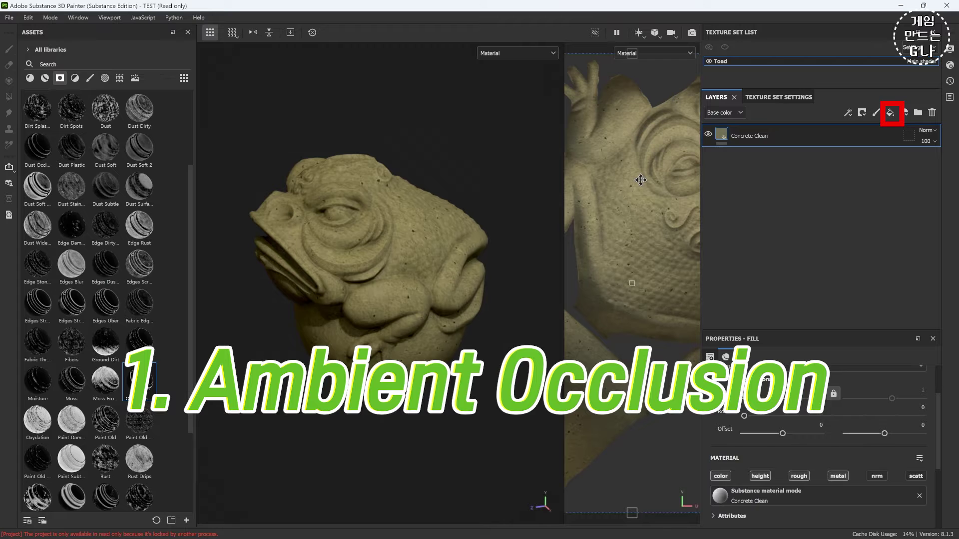
- Add a fill layer above Concrete Clean and leave only its color channel enabled
click(891, 113)
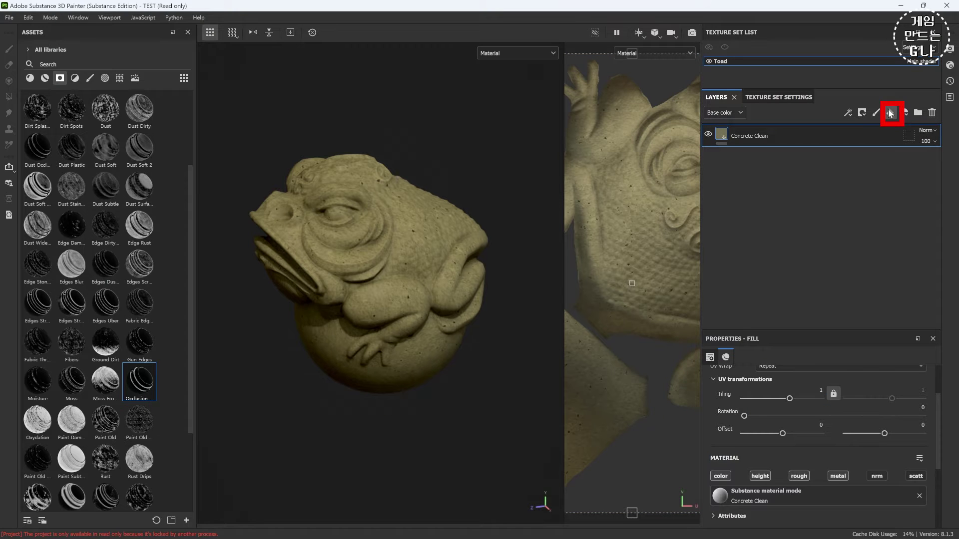
click(759, 475)
click(798, 476)
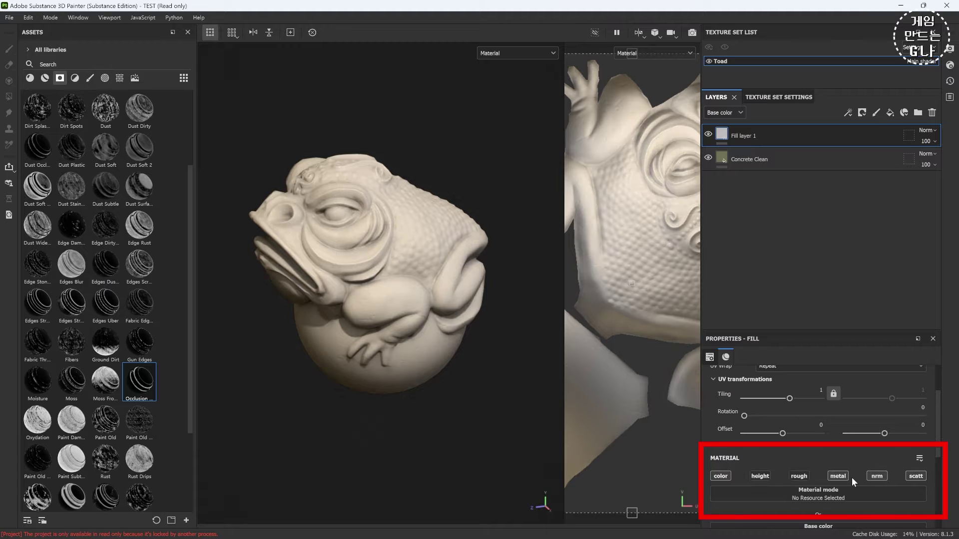
click(837, 476)
click(879, 476)
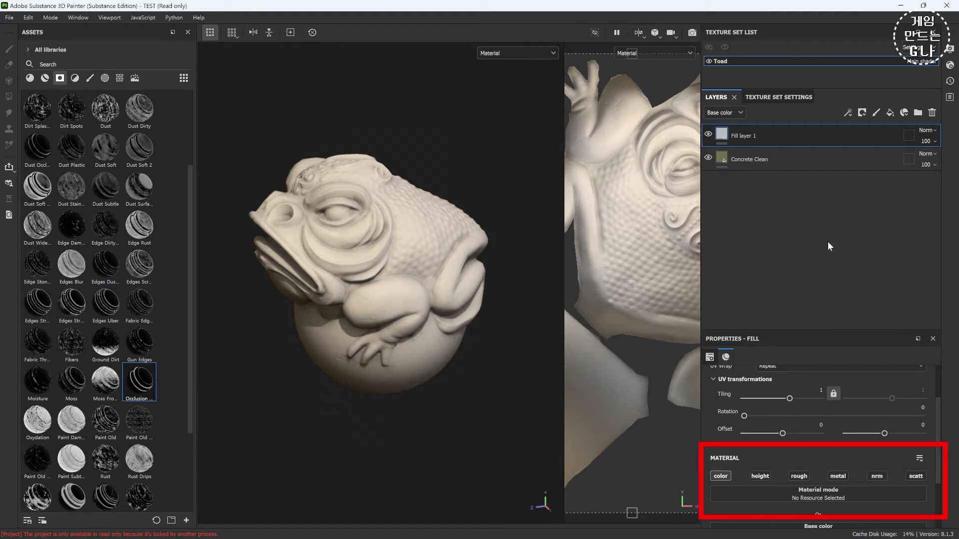
- Give the new fill layer a black mask and add an empty generator to that mask
right_click(733, 136)
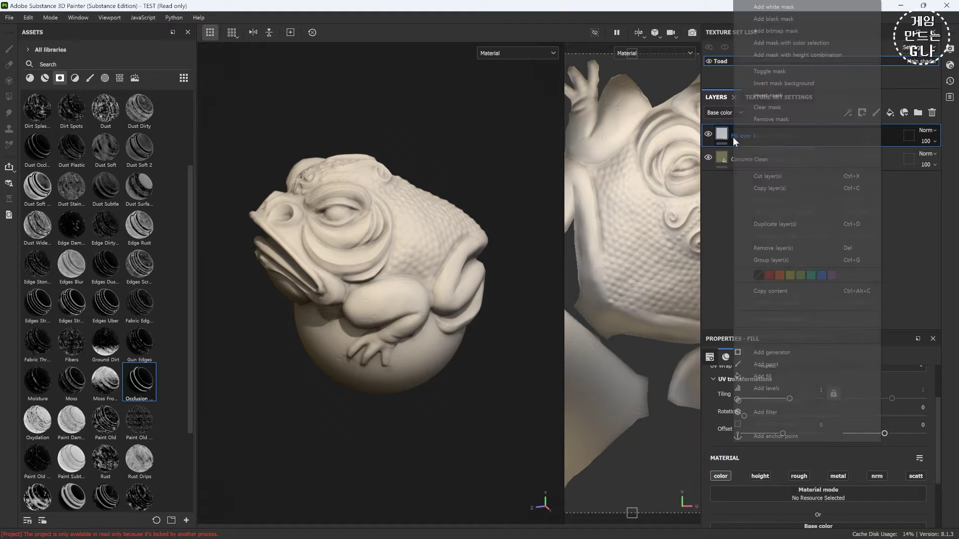
click(774, 18)
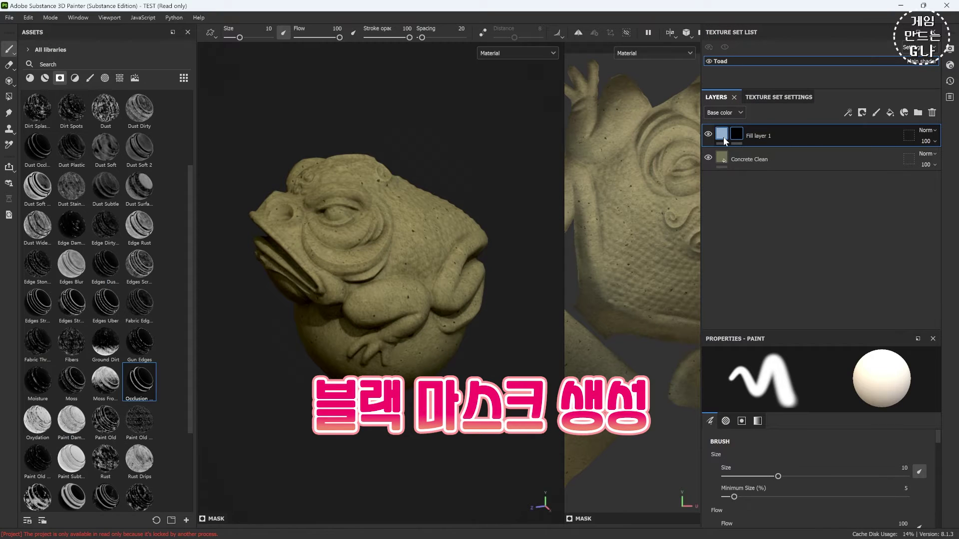
mouse_move(723, 140)
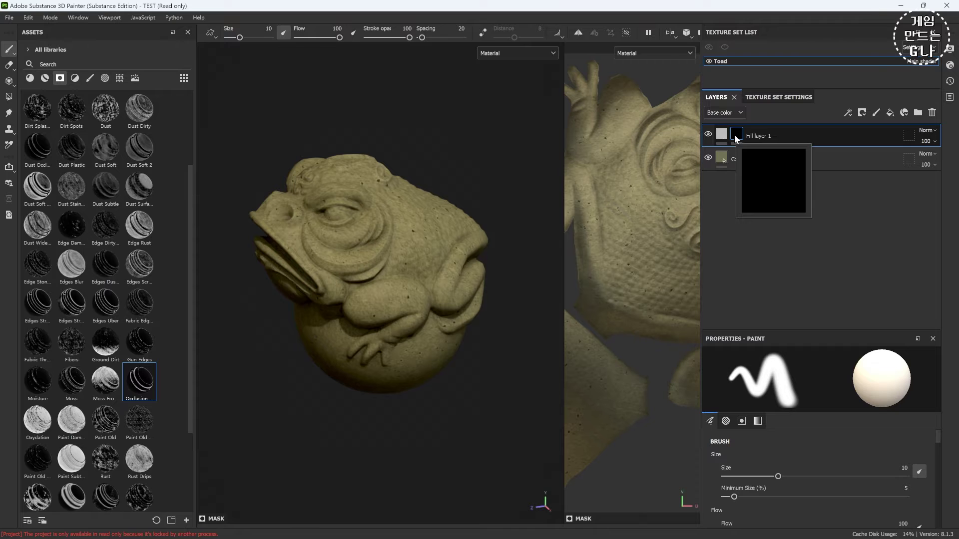
right_click(736, 134)
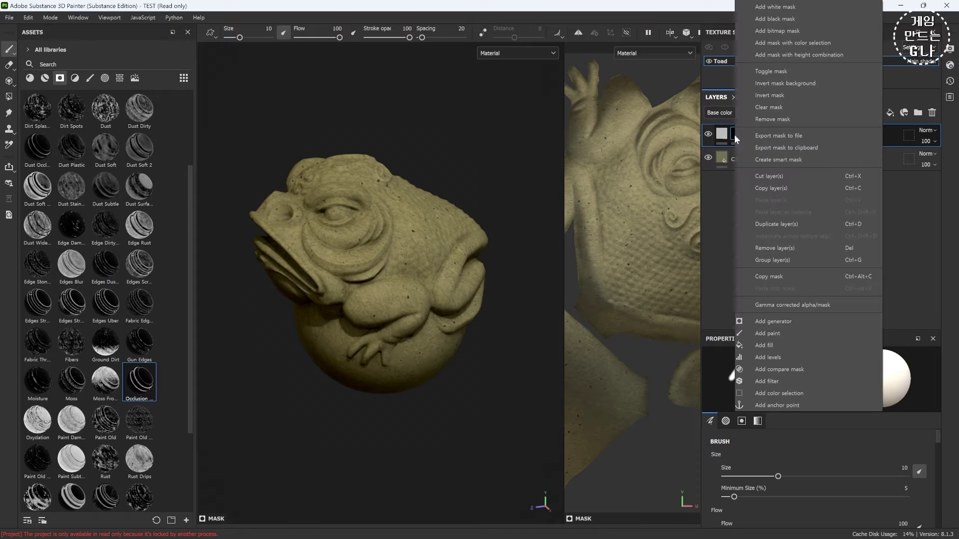
click(793, 321)
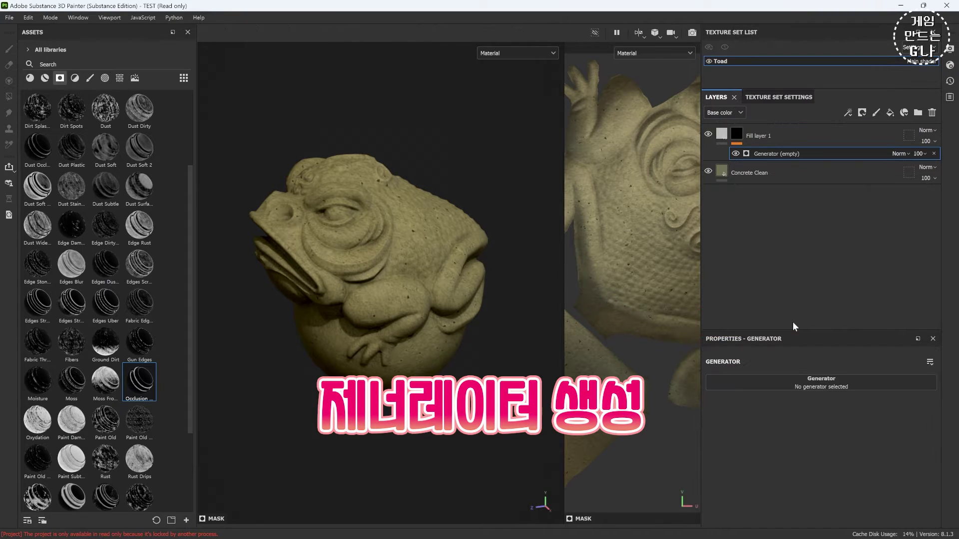
- Search the generators for "ambient" and assign Ambient Occlusion to the mask's empty generator
click(819, 385)
text(ambien)
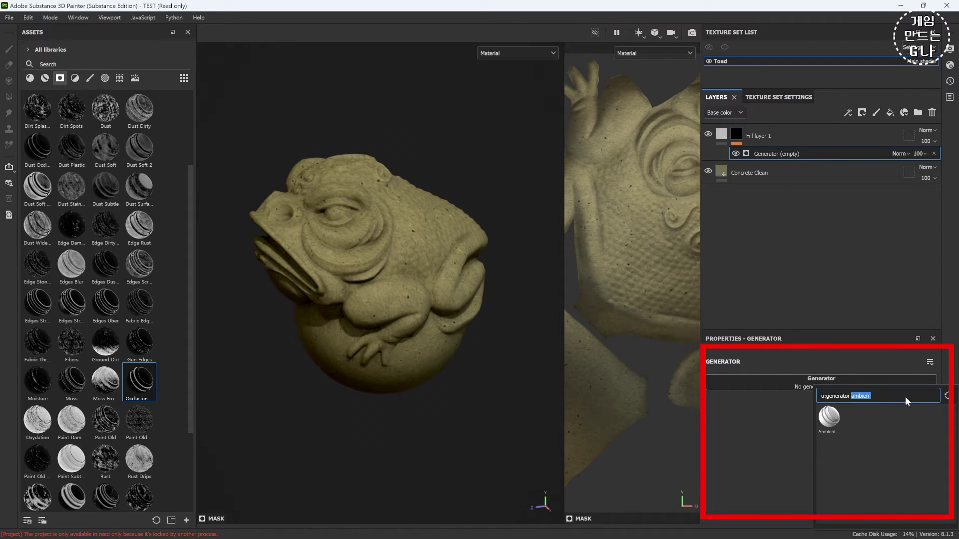
key(BackSpace)
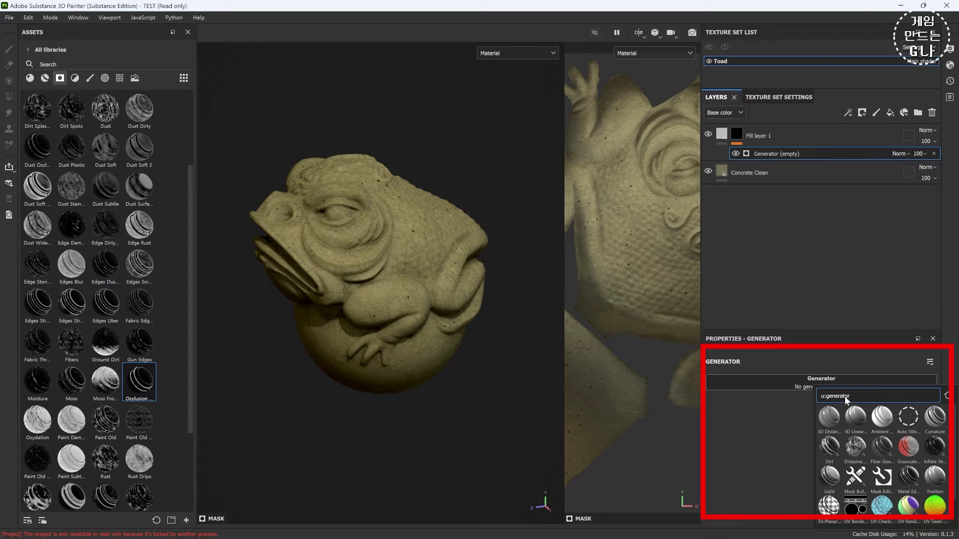
text(ambient)
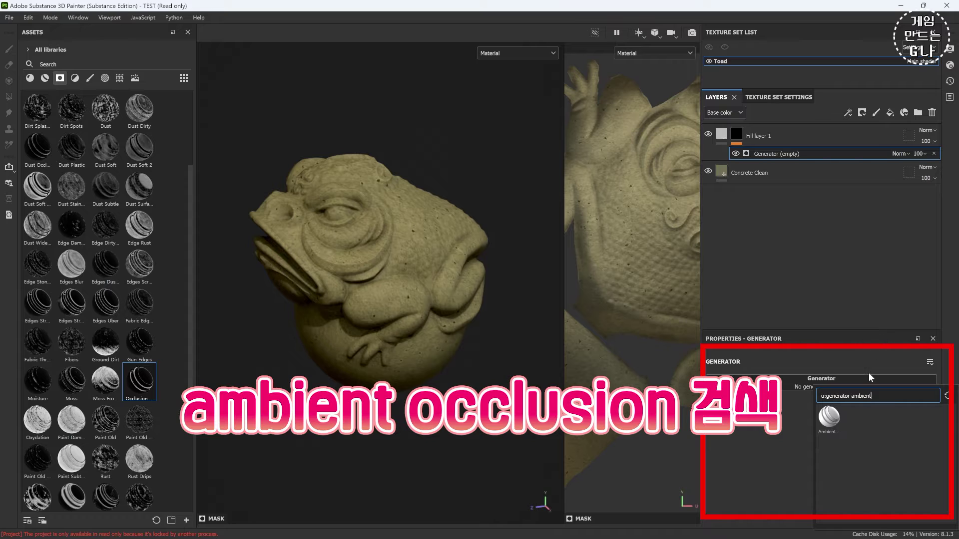
click(830, 418)
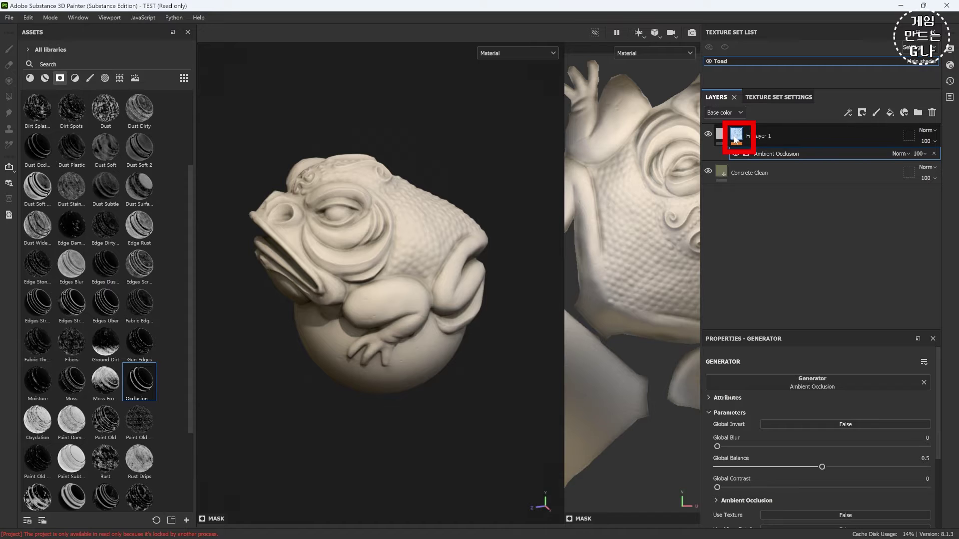
- Display the mask alone and set the Ambient Occlusion generator to Global Invert True, Global Balance 0.13 and Global Blur 0.96
alt+click(737, 136)
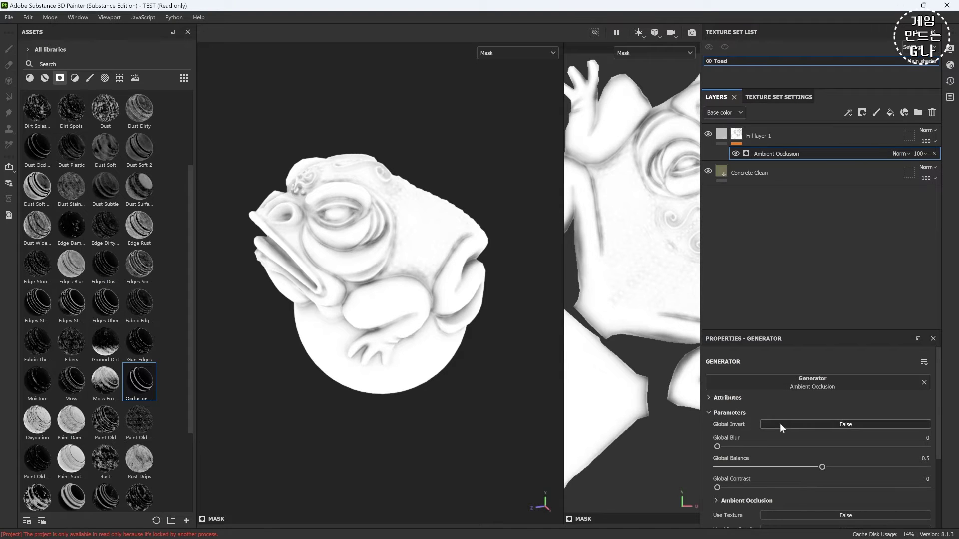
click(844, 424)
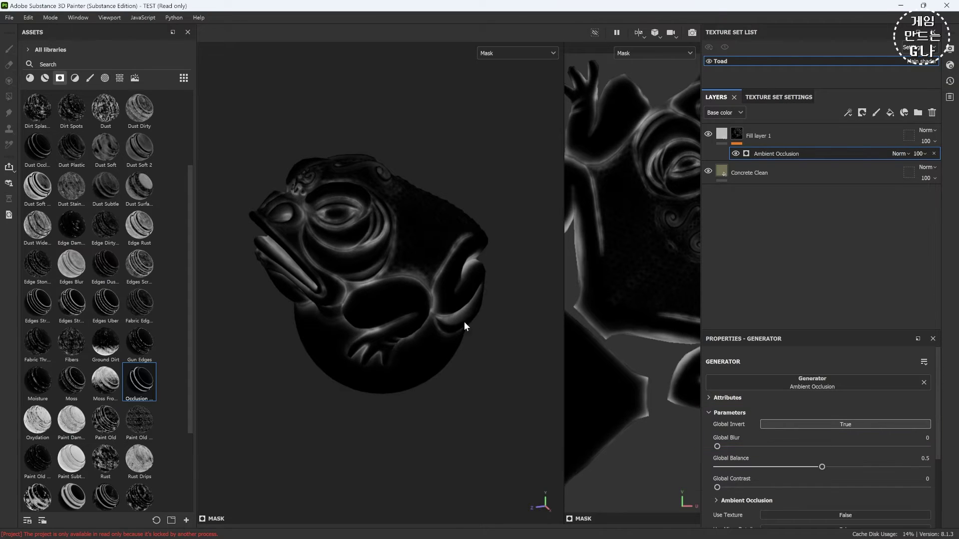
drag(810, 335, 874, 204)
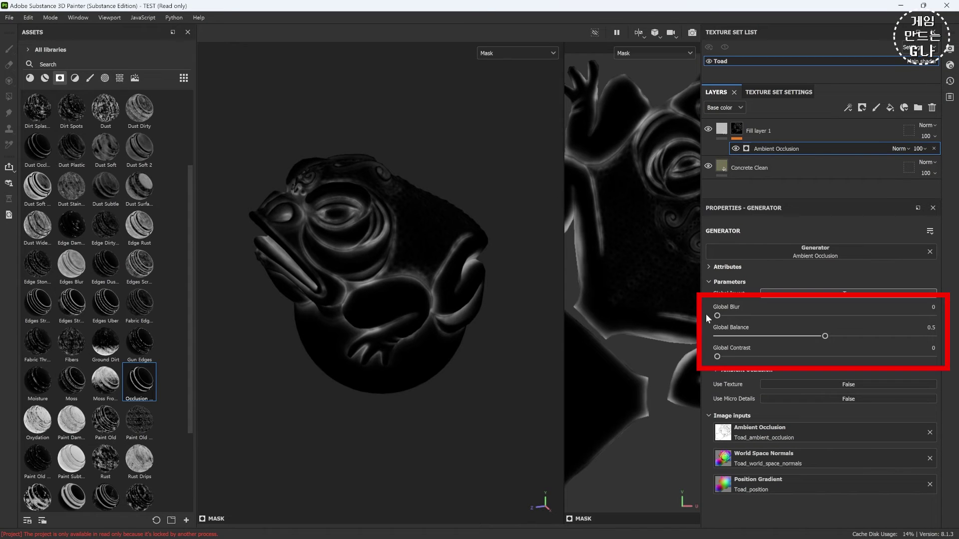
drag(823, 337, 706, 352)
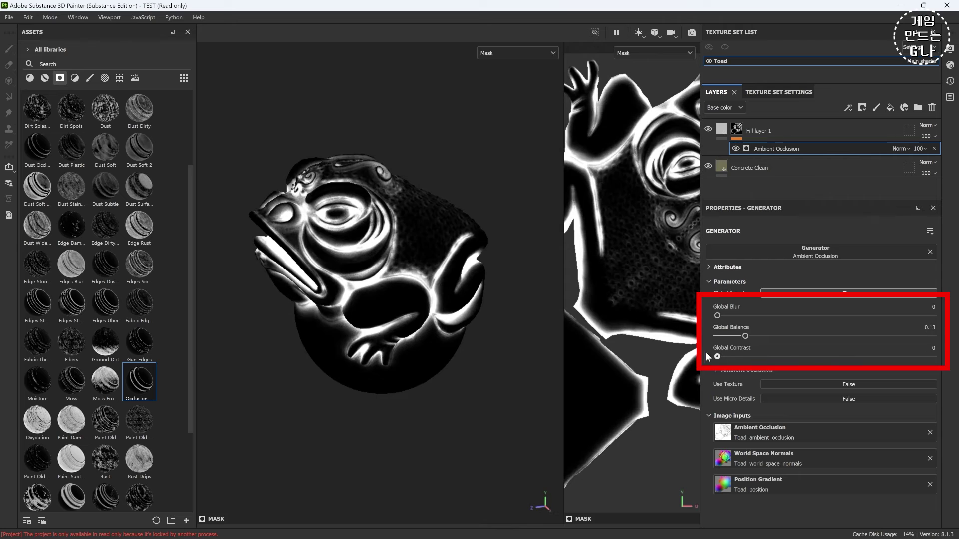
drag(717, 315, 730, 317)
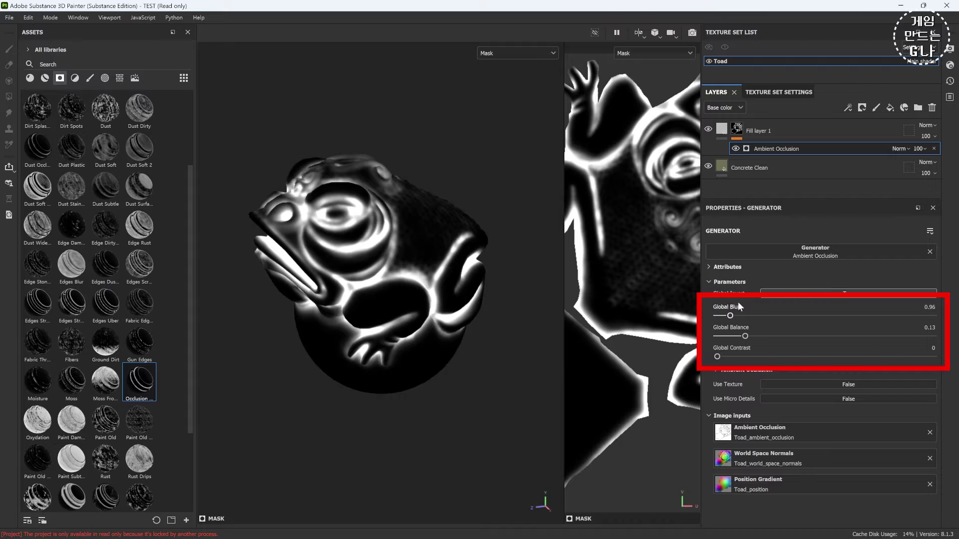
- Change the fill layer's base color to the dark green 39402E
click(722, 129)
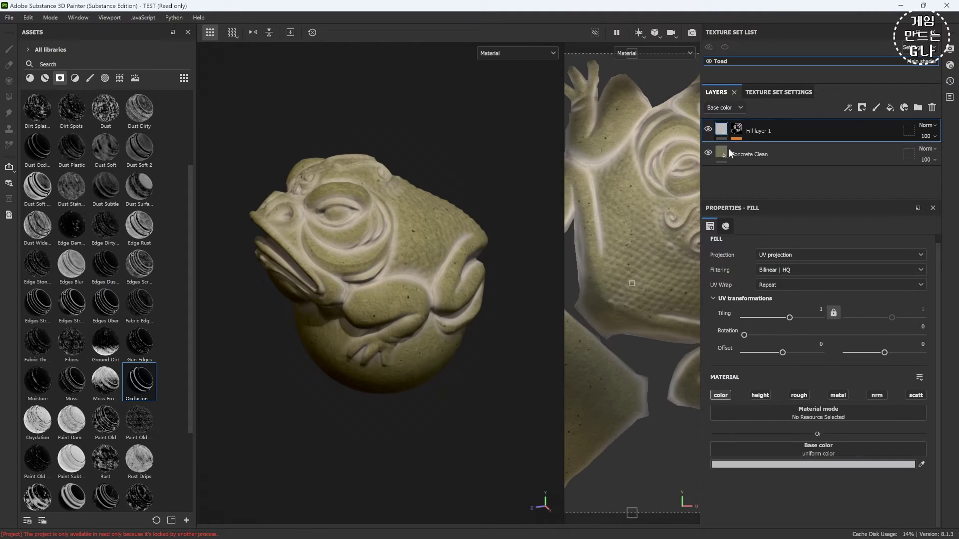
click(802, 465)
click(833, 432)
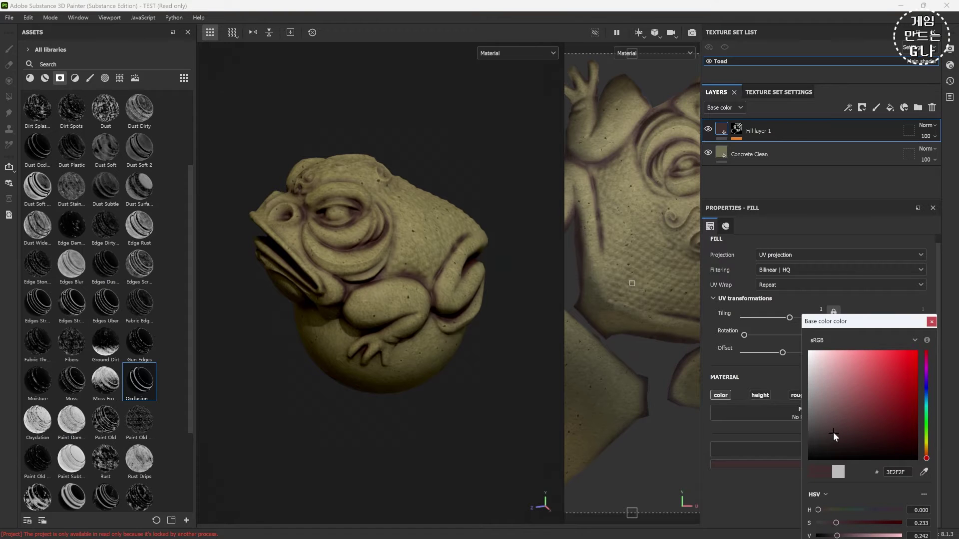
click(926, 434)
- Set the fill layer's blending mode to Multiply and its opacity to 62
click(927, 126)
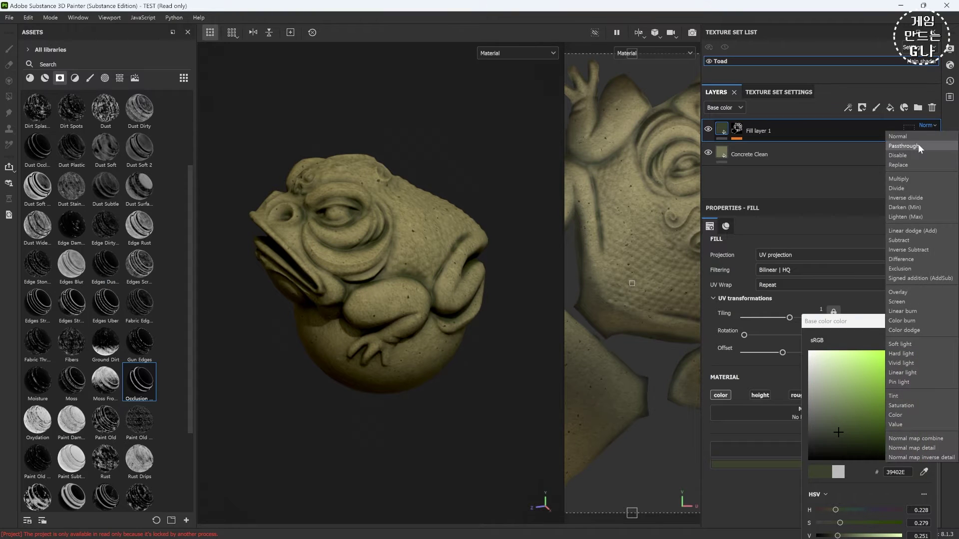
click(905, 178)
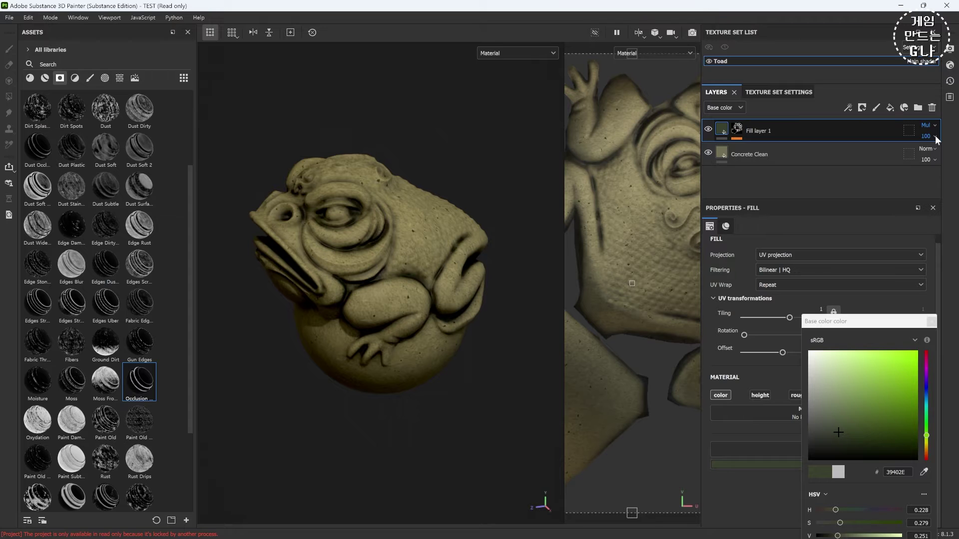
click(934, 137)
click(937, 156)
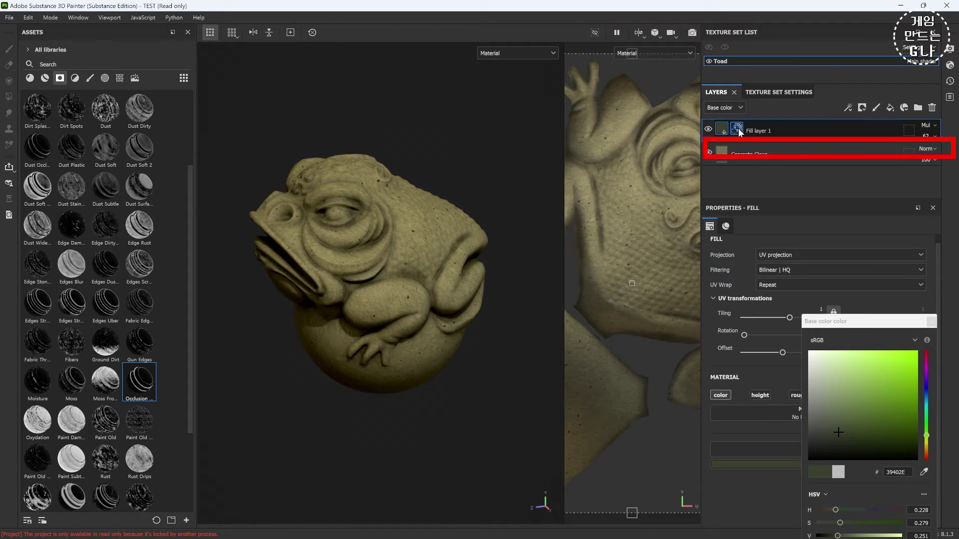
- Hide the Ambient Occlusion effect in the fill layer's mask and apply the selected Occlusion smart mask to the layer
click(755, 149)
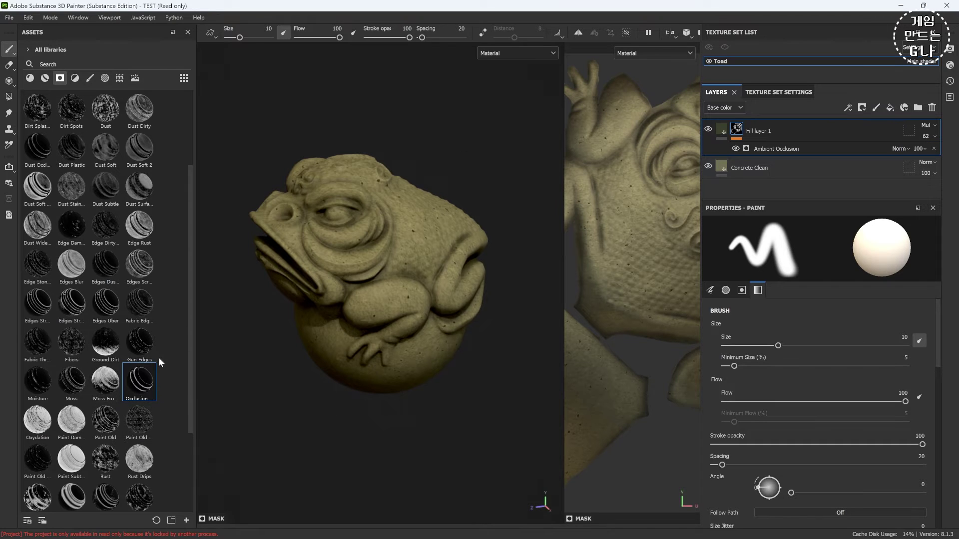
click(735, 149)
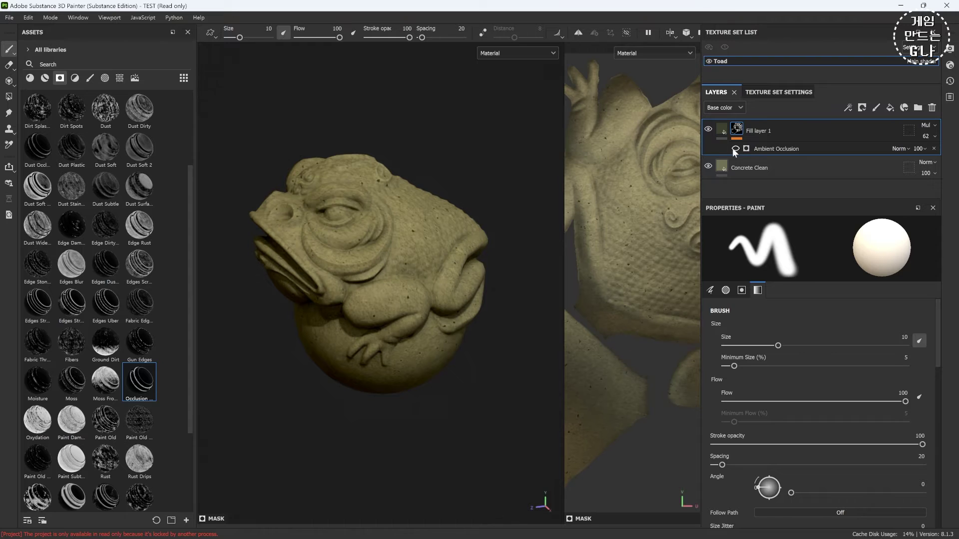
drag(139, 392, 759, 159)
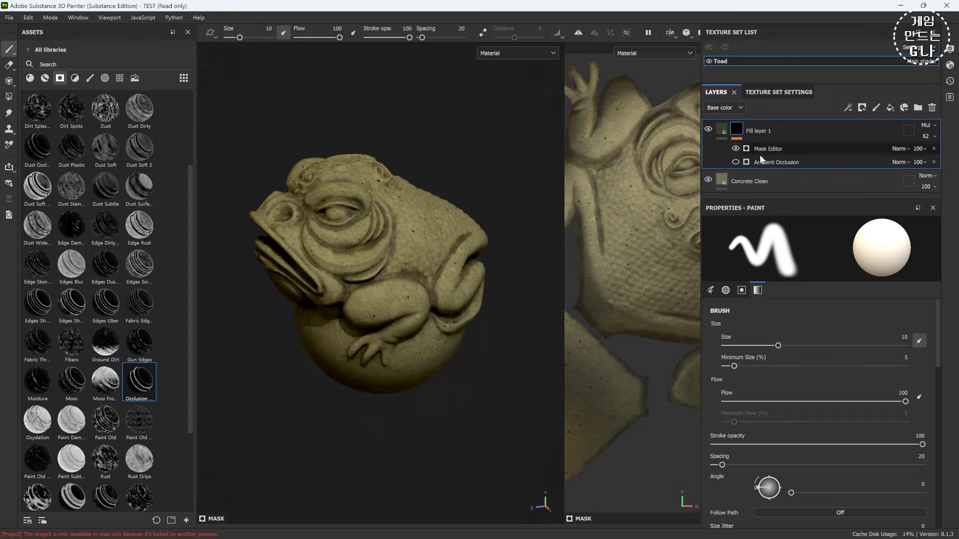
- Set the Mask Editor generator's Texture 2 to 0.33, Texture to 0.67 and Global Contrast to 0.36
click(785, 149)
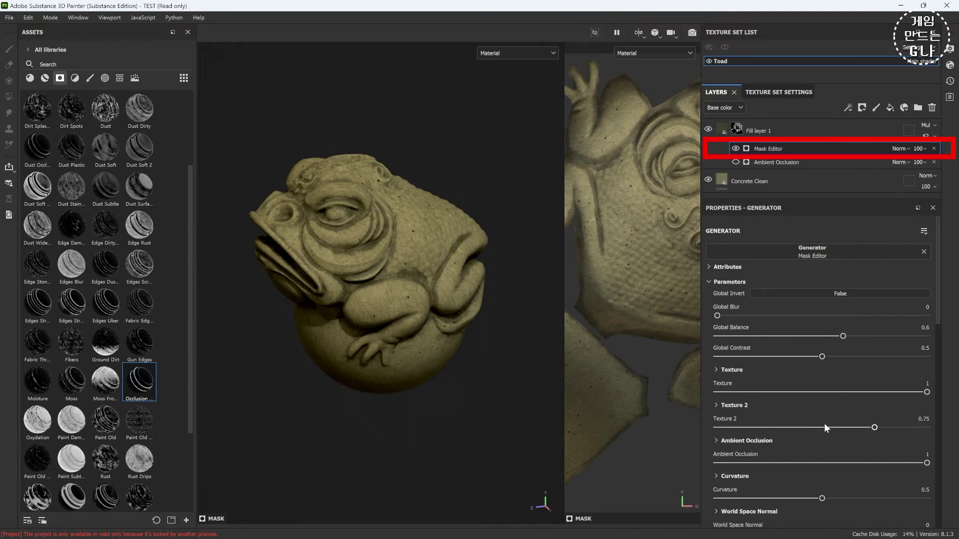
mouse_move(822, 427)
mouse_down()
mouse_move(768, 427)
mouse_move(785, 427)
mouse_up()
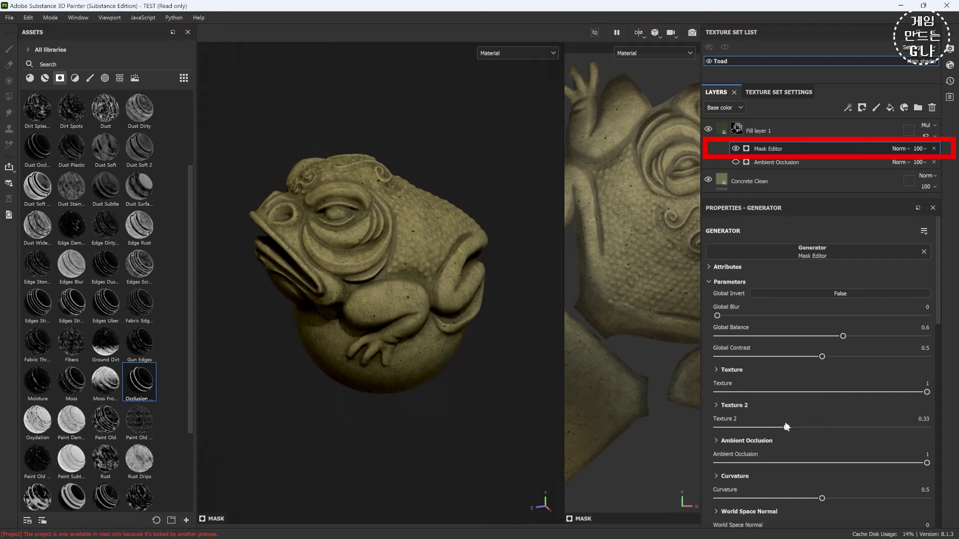
drag(824, 391, 858, 392)
drag(821, 358, 785, 356)
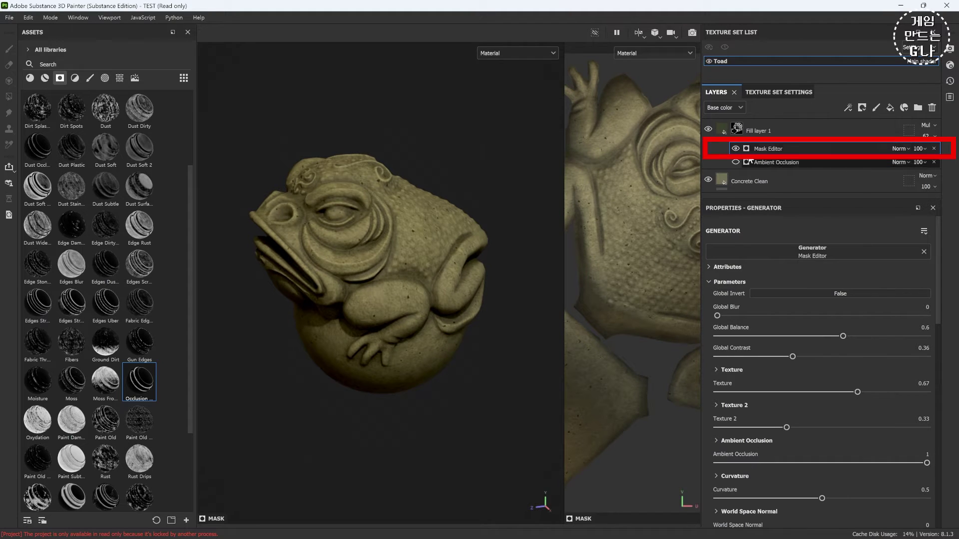
- Hide the Mask Editor effect and make the Ambient Occlusion effect active again in the fill layer's mask
click(735, 149)
click(735, 163)
click(774, 163)
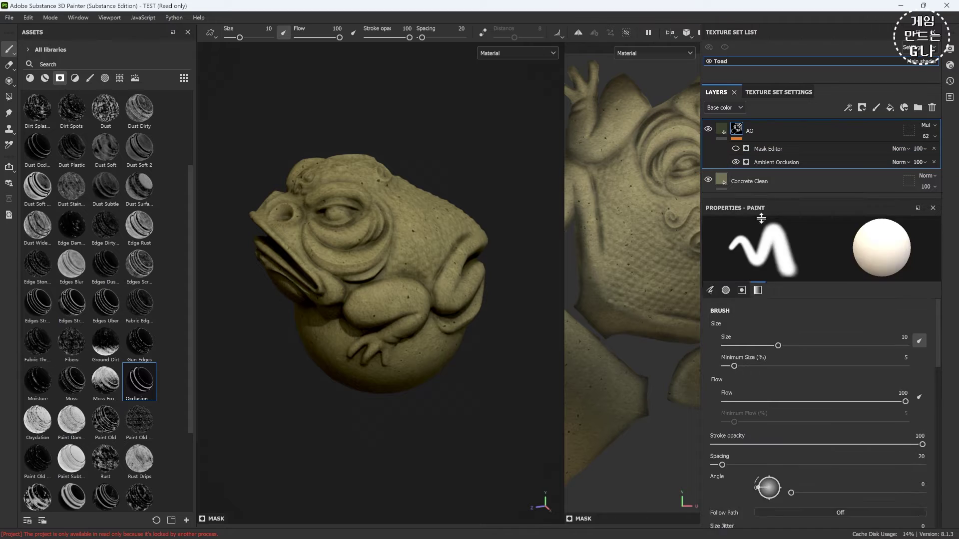
- Add a new fill layer and place it between the AO and Concrete Clean layers
drag(759, 204, 757, 329)
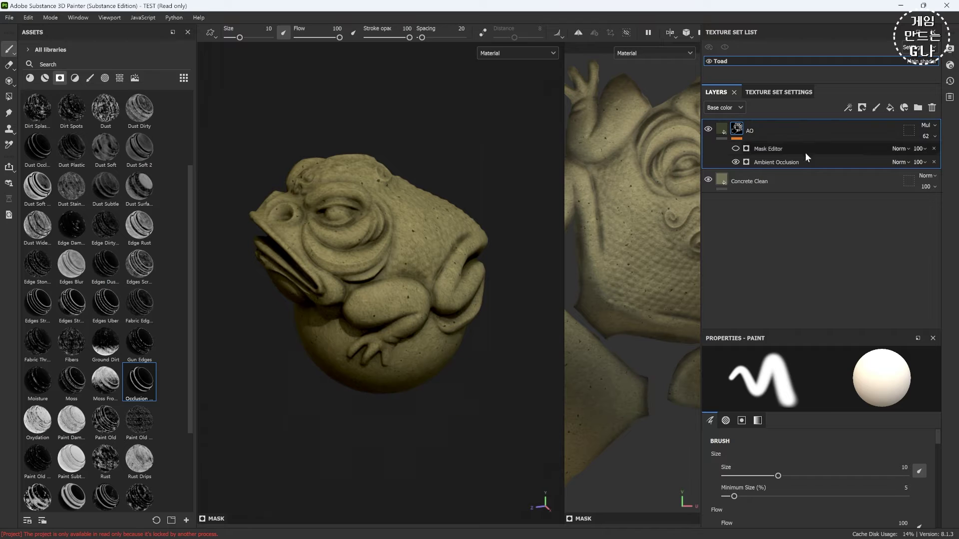
click(890, 108)
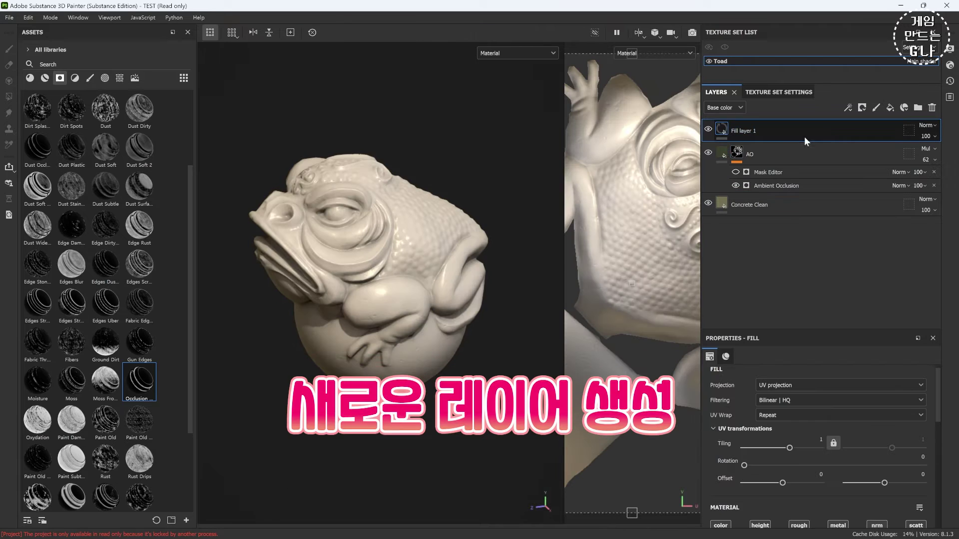
drag(784, 130, 777, 182)
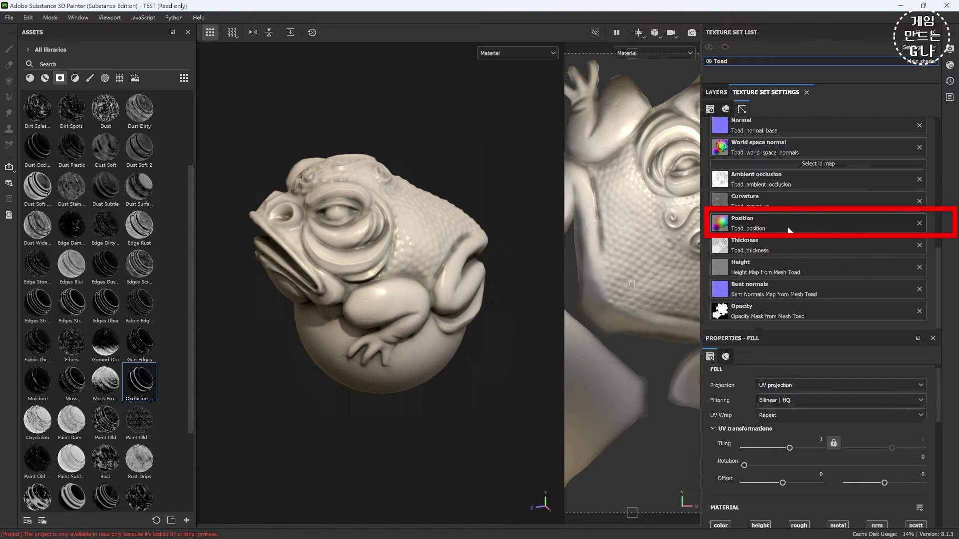
- Give the new fill layer a black mask and add an empty generator effect to that mask
click(714, 92)
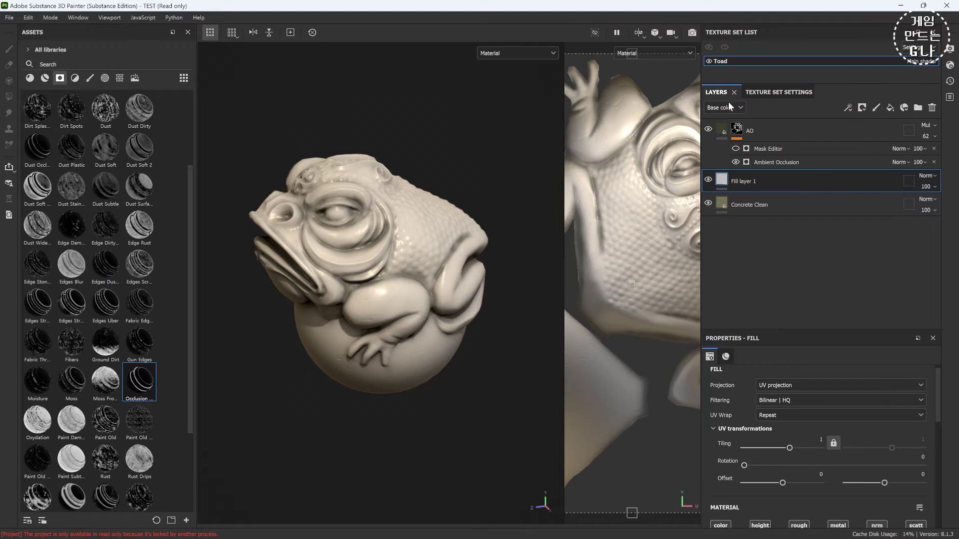
right_click(753, 188)
click(796, 20)
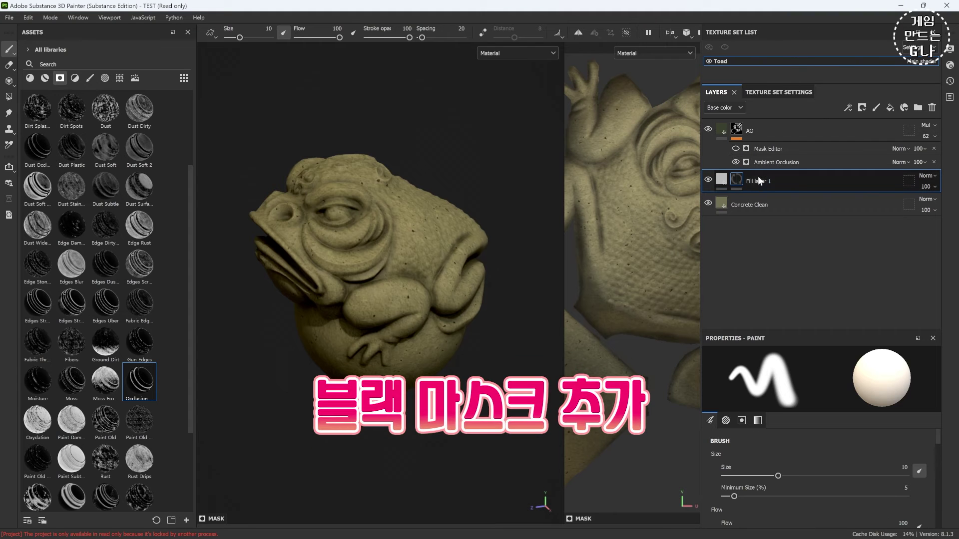
right_click(736, 180)
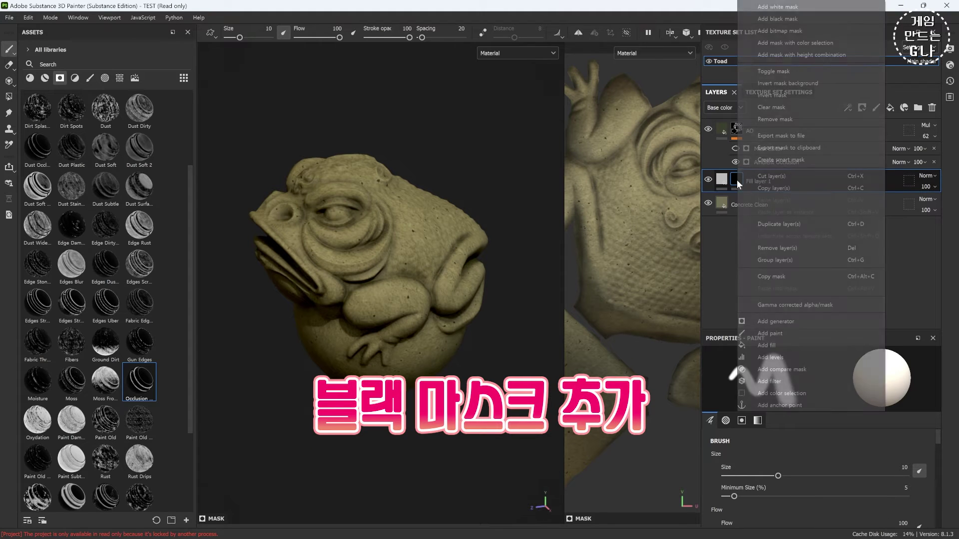
click(795, 322)
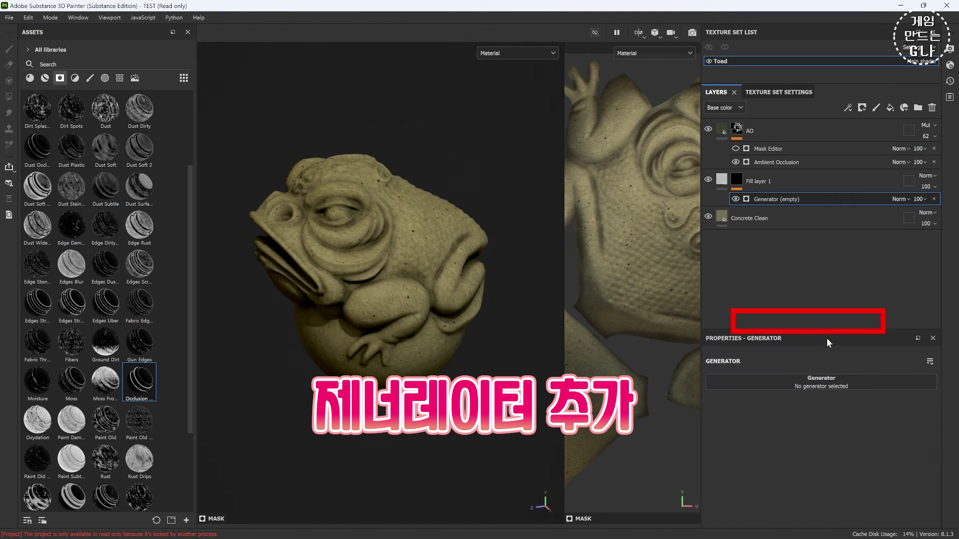
- Search the generators for "GRAD" and assign 3D Linear Gradient to the mask's empty generator
click(823, 382)
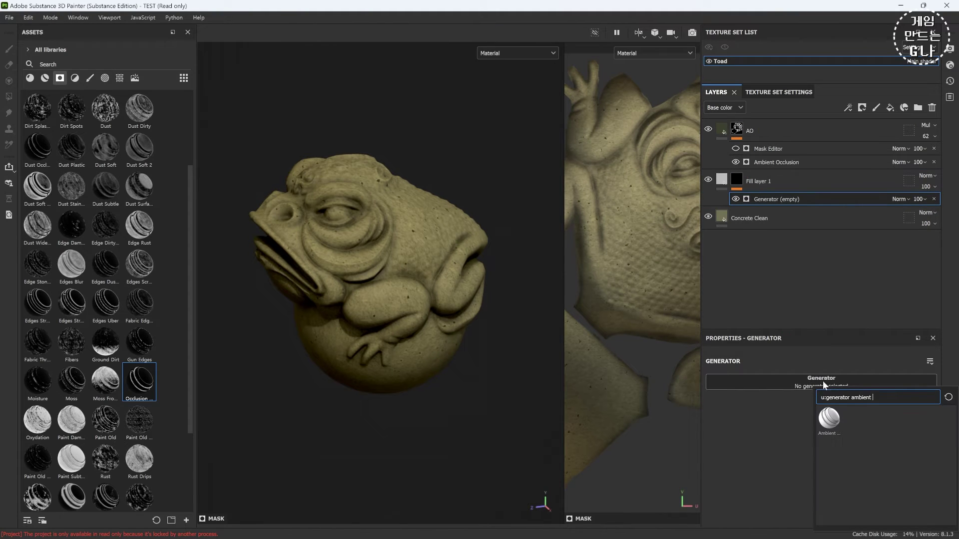
key(BackSpace)
key(BackSpace)
key(BackSpace)
key(BackSpace)
key(BackSpace)
key(BackSpace)
key(BackSpace)
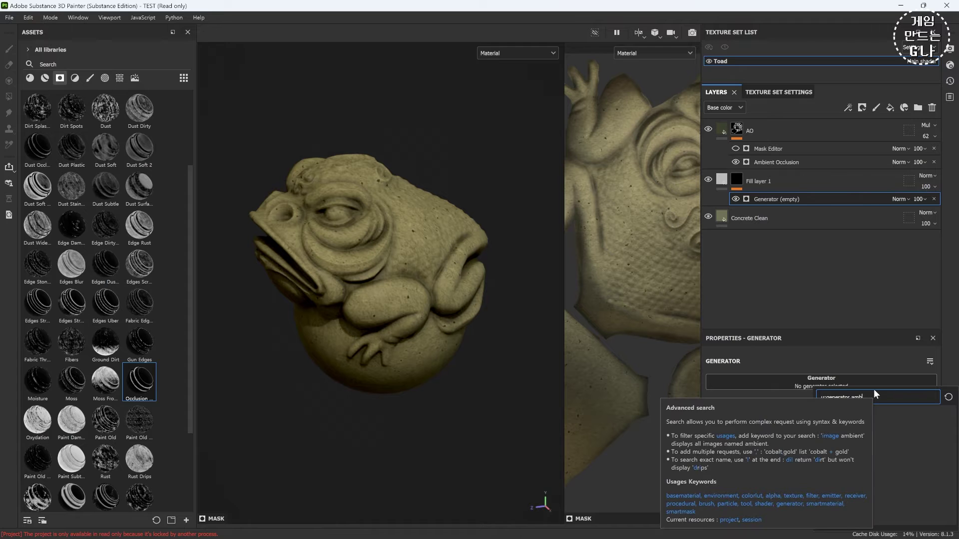
text(GRAD)
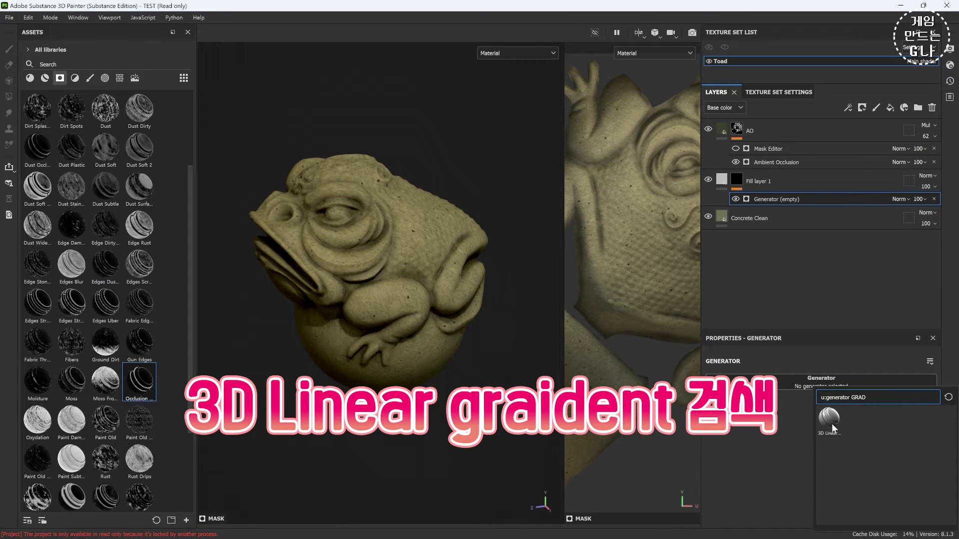
click(831, 424)
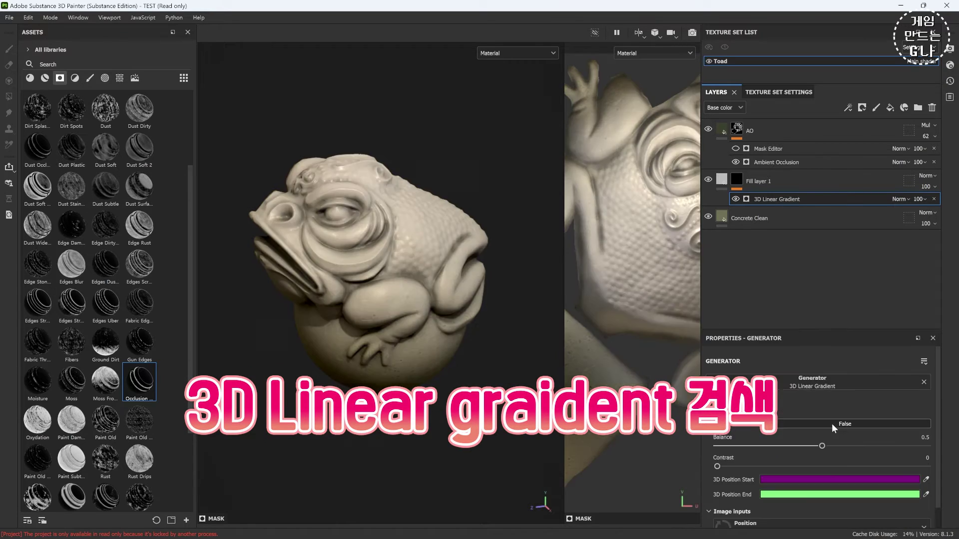
- Display the fill layer's mask alone and set the 3D Linear Gradient's Invert to True and Balance to 0.76
alt+click(736, 179)
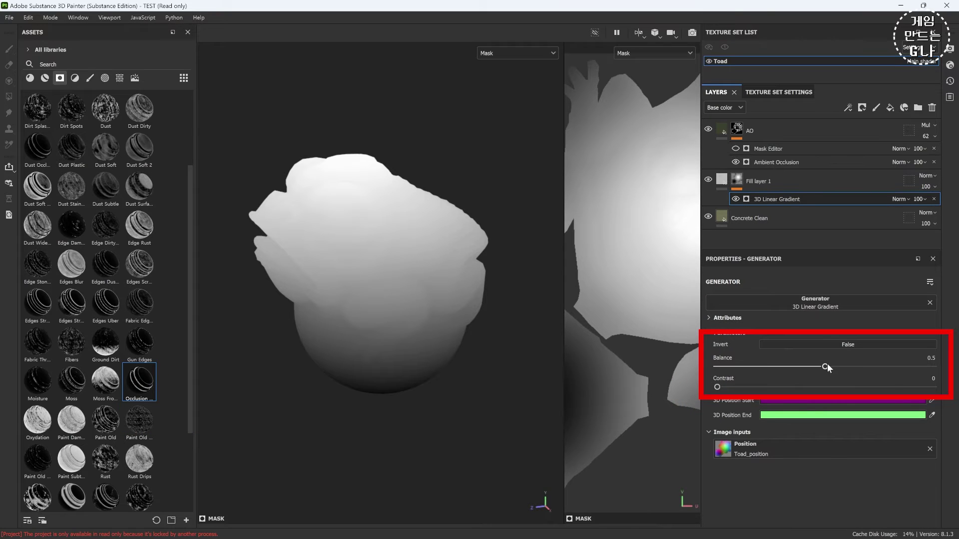
drag(825, 368, 759, 370)
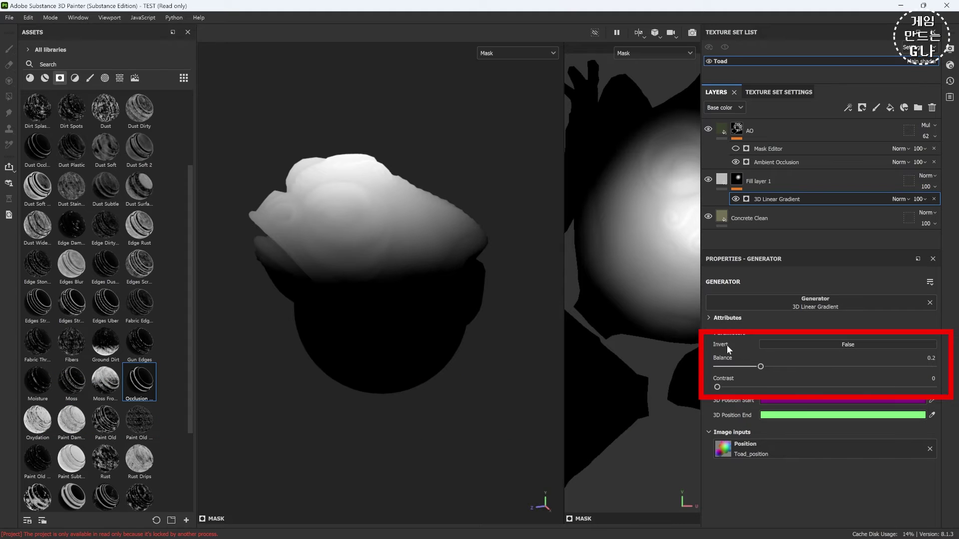
click(798, 345)
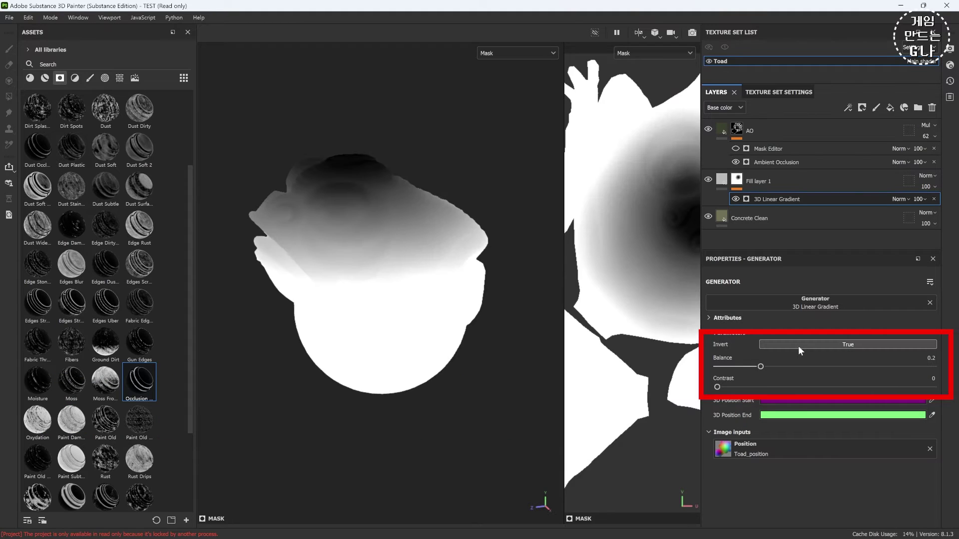
drag(760, 367, 881, 368)
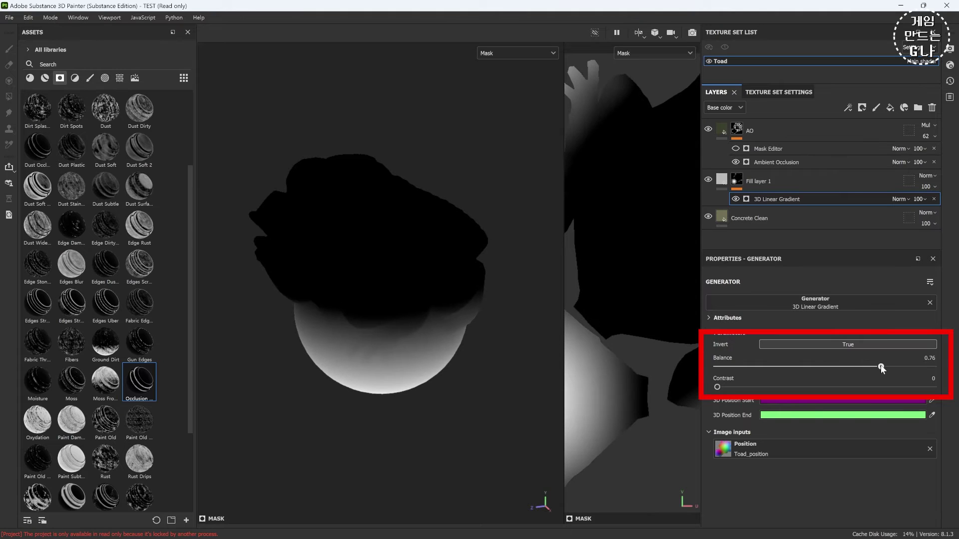
- Set the gradient-masked fill layer's base color to the muted dark green 4F5D4A
click(723, 181)
click(782, 517)
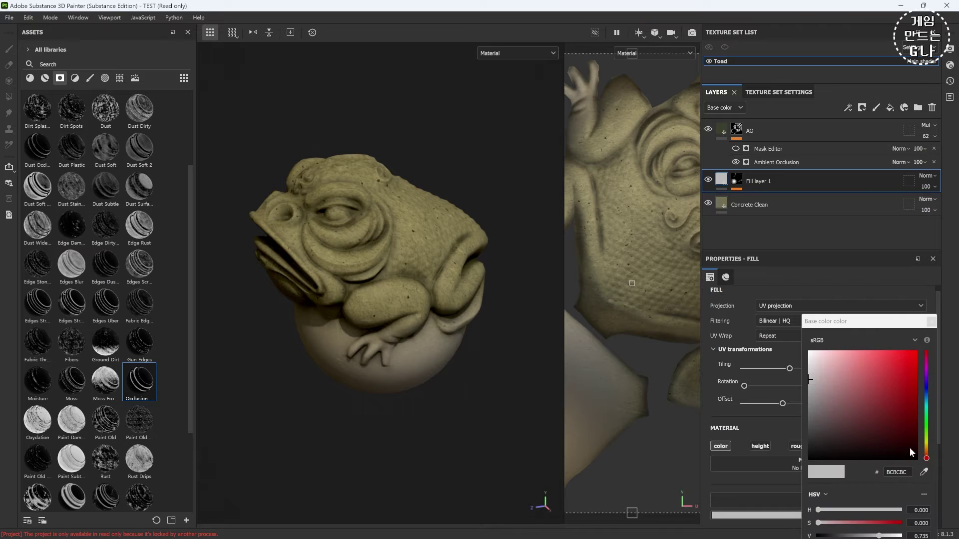
click(927, 429)
drag(850, 427, 830, 418)
- Set the green fill layer's blending mode to Multiply and toggle its visibility off and on to compare
click(928, 175)
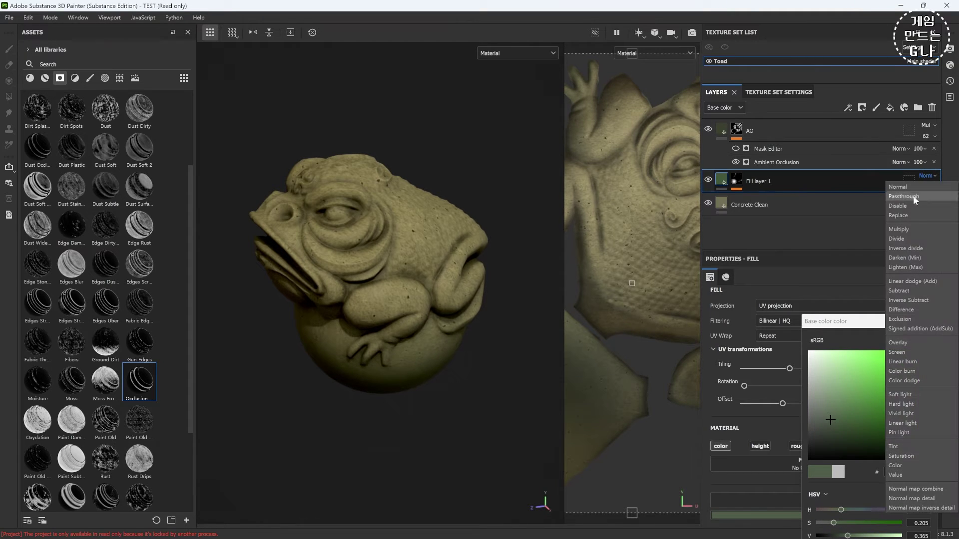
click(904, 229)
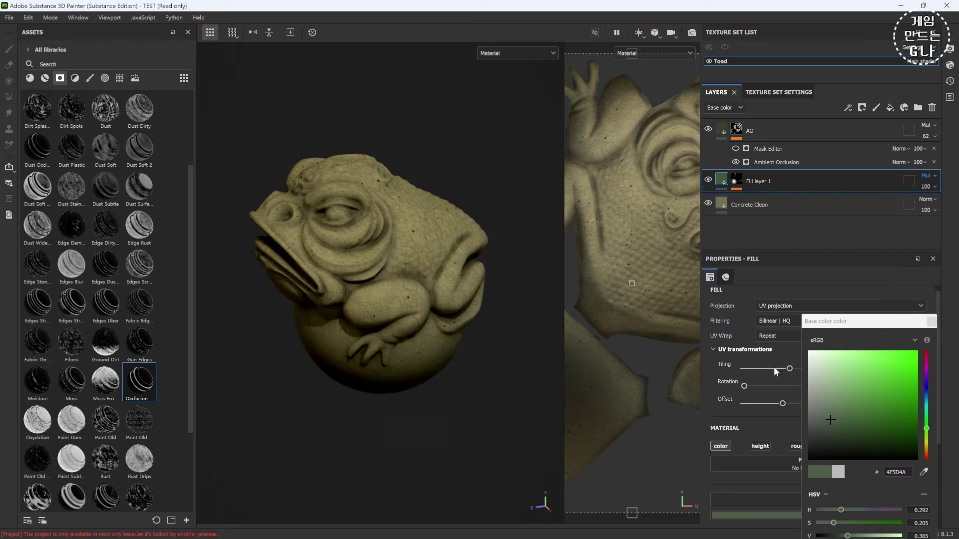
click(707, 180)
click(707, 180)
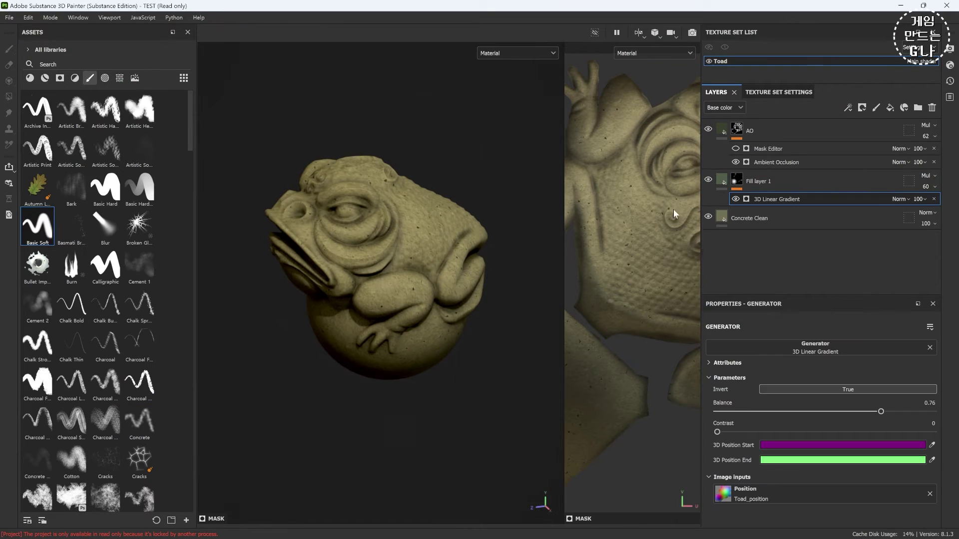
- Add a Paint effect above the 3D Linear Gradient in the mask, hide it, and select the gradient effect again
right_click(762, 199)
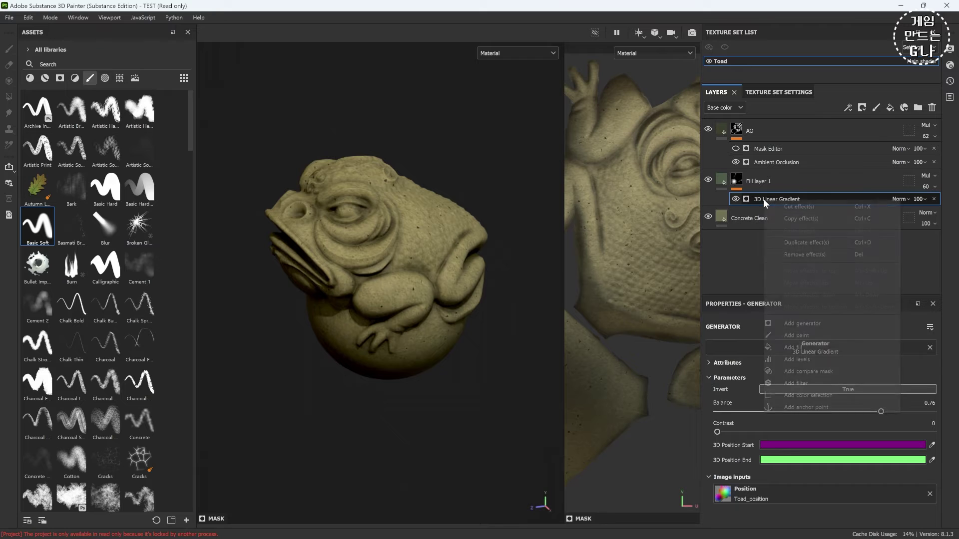
click(786, 336)
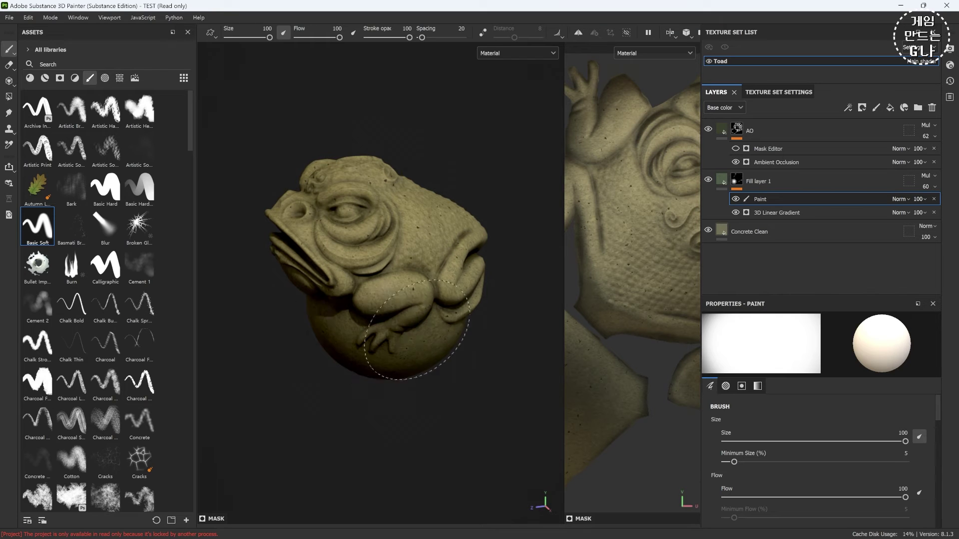
click(735, 199)
click(785, 211)
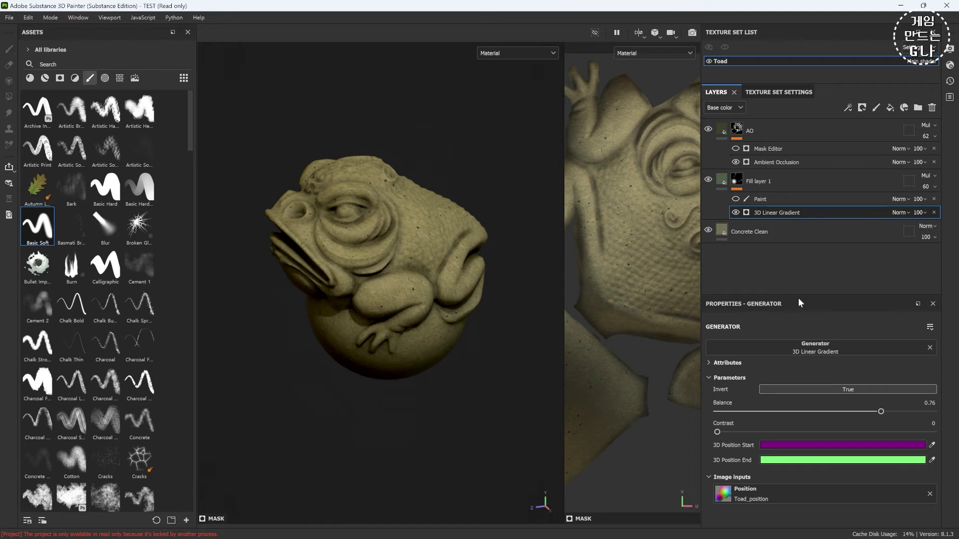
- Set the 3D Linear Gradient generator's Balance to 0.57
drag(808, 294, 809, 262)
mouse_move(881, 380)
mouse_down()
mouse_move(840, 380)
mouse_move(903, 378)
mouse_move(807, 384)
mouse_move(854, 382)
mouse_move(816, 382)
mouse_move(841, 382)
mouse_up()
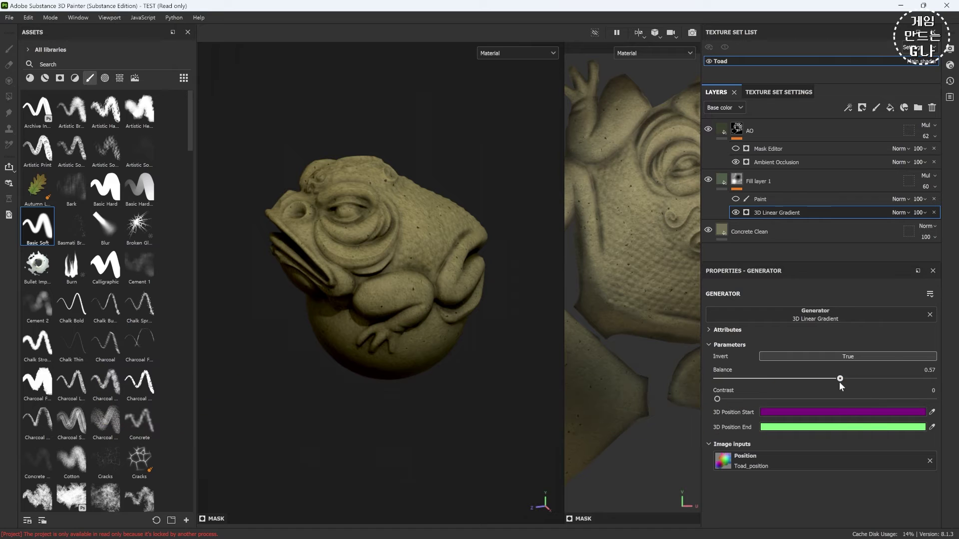
click(884, 186)
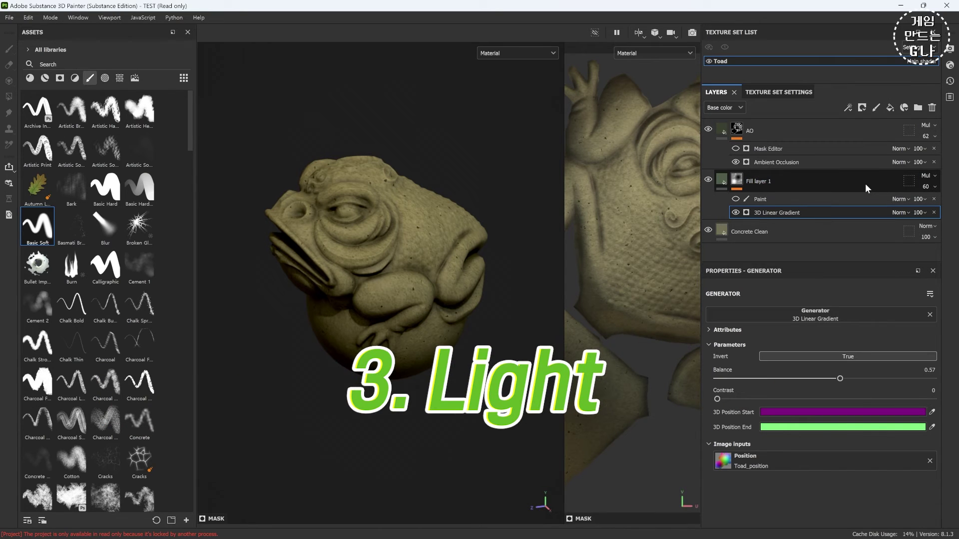
- Add another fill layer directly above Fill layer 1 and turn off its scatt, nrm, metal and rough channels
click(891, 106)
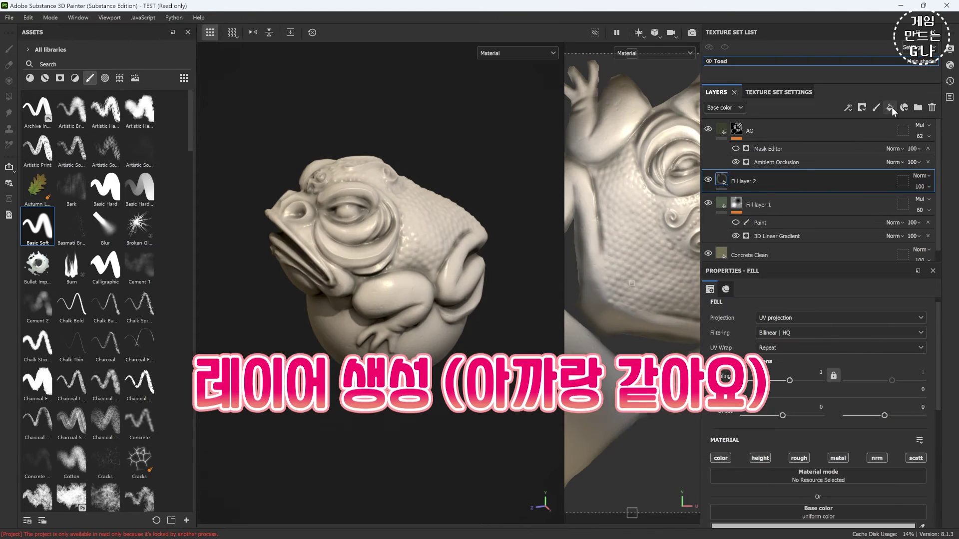
click(914, 461)
click(883, 462)
click(839, 462)
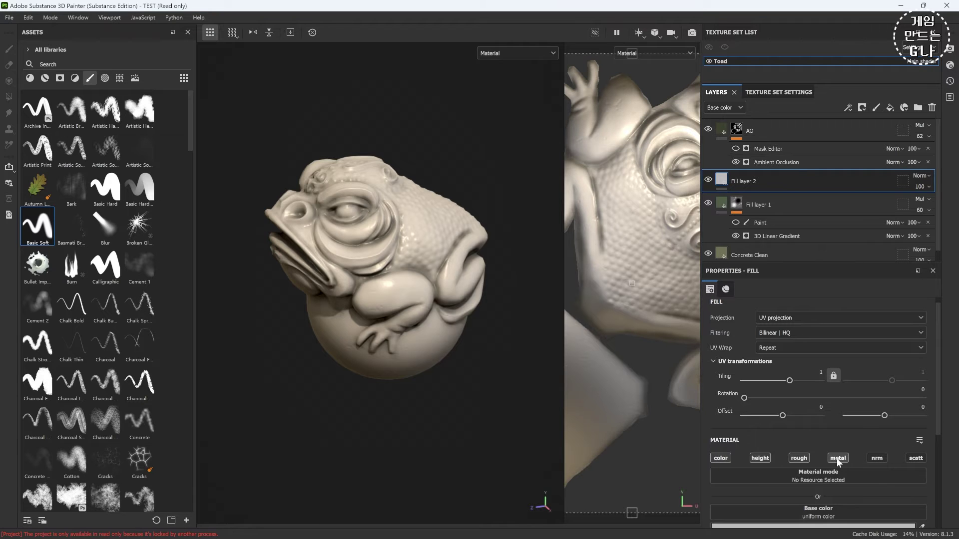
click(800, 461)
- Give Fill layer 2 a black mask and add an empty generator effect to it
right_click(722, 179)
click(778, 199)
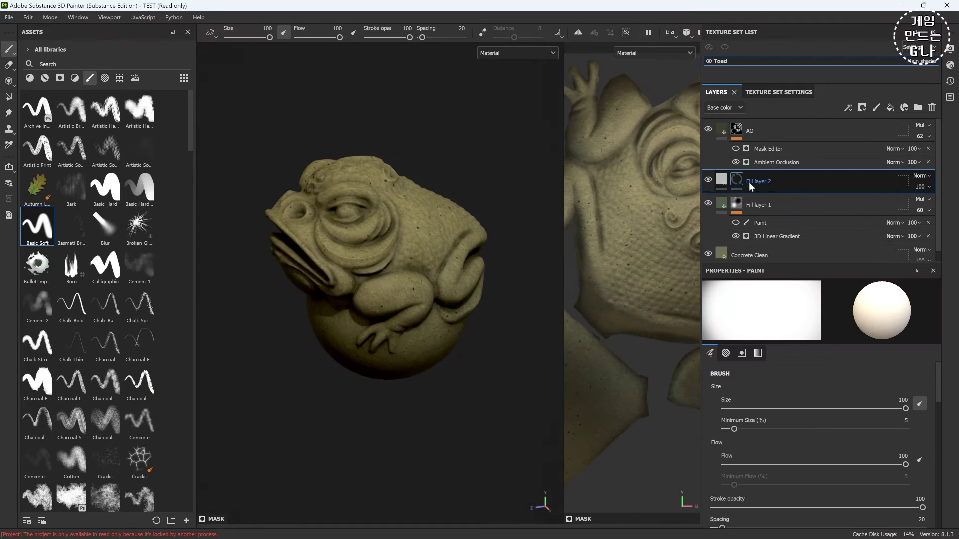
right_click(738, 178)
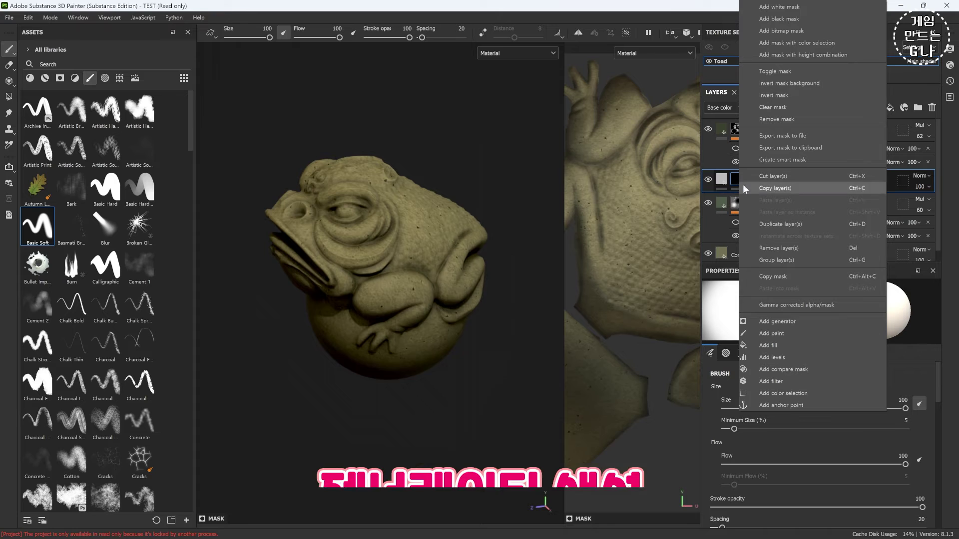
click(783, 321)
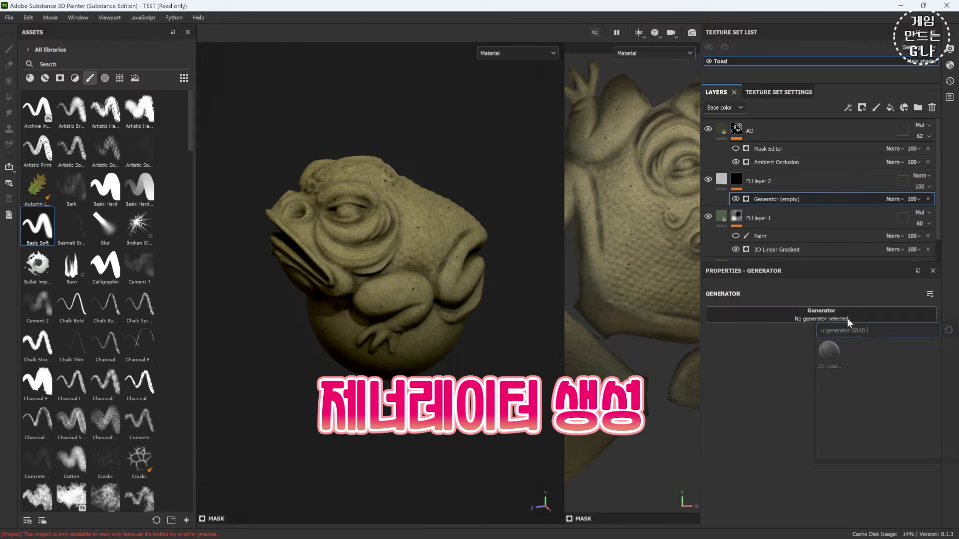
- Search the generators for "light" and assign the Light generator to Fill layer 2's mask
click(847, 316)
text(GRAD)
key(BackSpace)
key(BackSpace)
key(BackSpace)
key(BackSpace)
text(light)
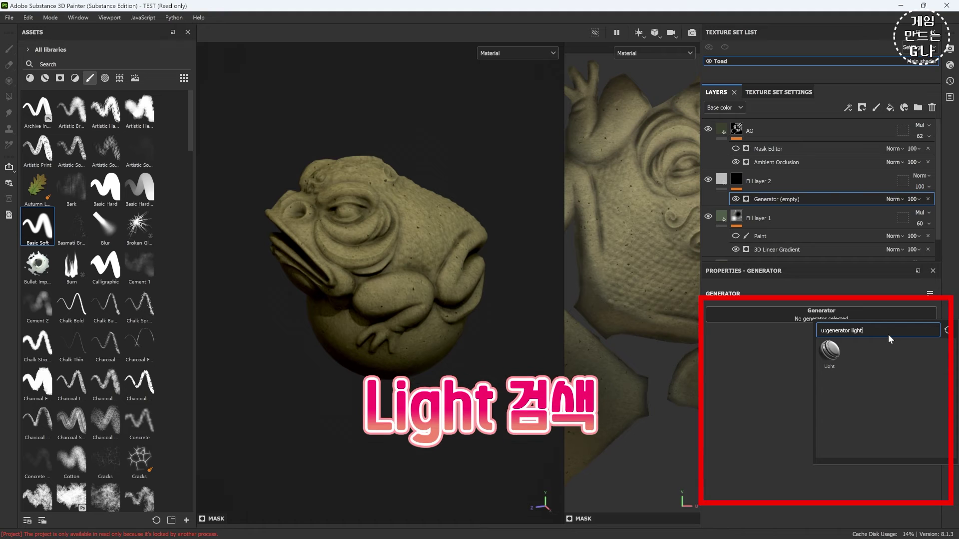
click(835, 351)
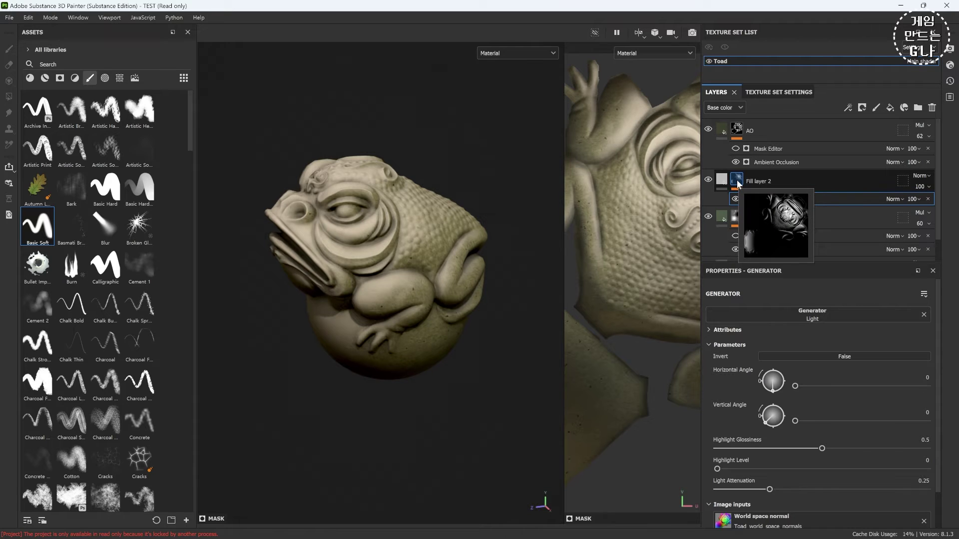
- Display Fill layer 2's mask alone and set the Light generator's Horizontal Angle to 342 and Vertical Angle to 269
alt+click(739, 184)
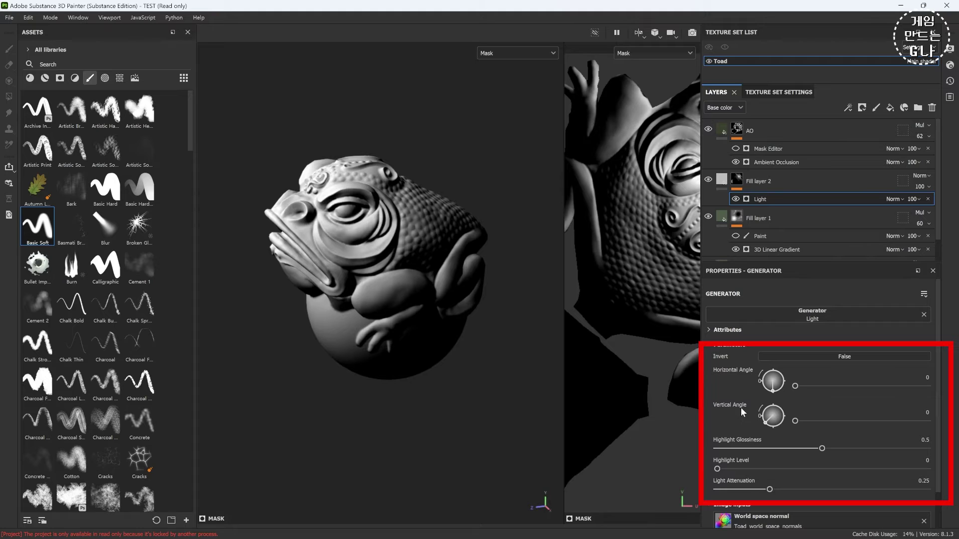
drag(795, 386, 865, 386)
drag(795, 420, 896, 419)
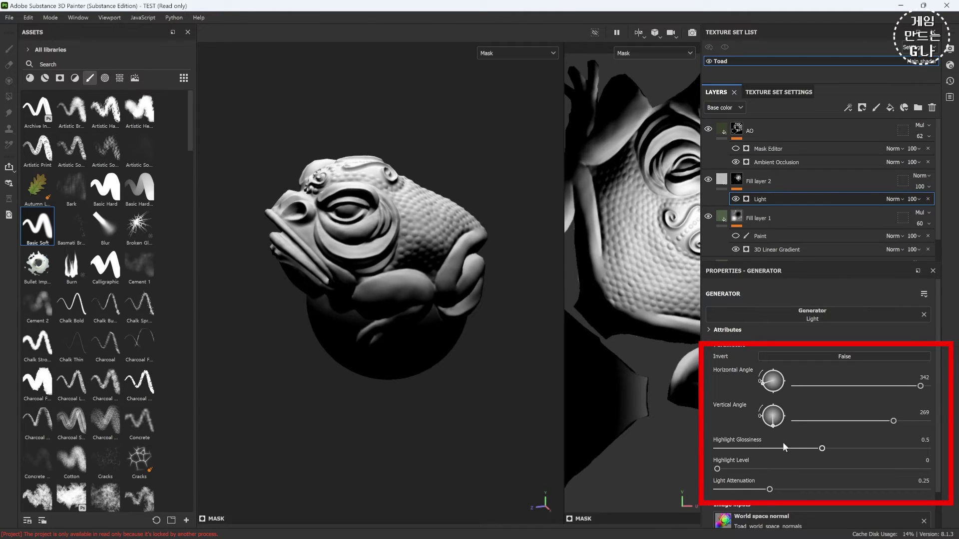
- Adjust the Light generator's Highlight Glossiness, Highlight Level and Light Attenuation
drag(821, 448, 786, 455)
mouse_move(727, 468)
mouse_down()
mouse_move(858, 470)
mouse_move(715, 470)
mouse_up()
mouse_move(769, 489)
mouse_down()
mouse_move(708, 491)
mouse_move(852, 490)
mouse_move(734, 490)
mouse_move(774, 490)
mouse_move(765, 489)
mouse_up()
- Set Fill layer 2's base color to the pale grey-green C6CBB3 and reduce the layer's opacity to 46
click(721, 181)
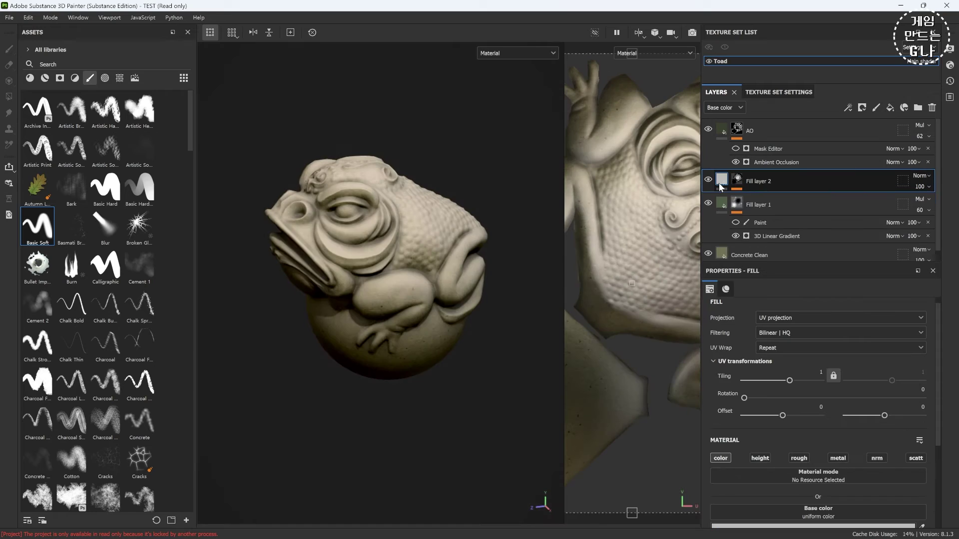
scroll(832, 446, down, 3)
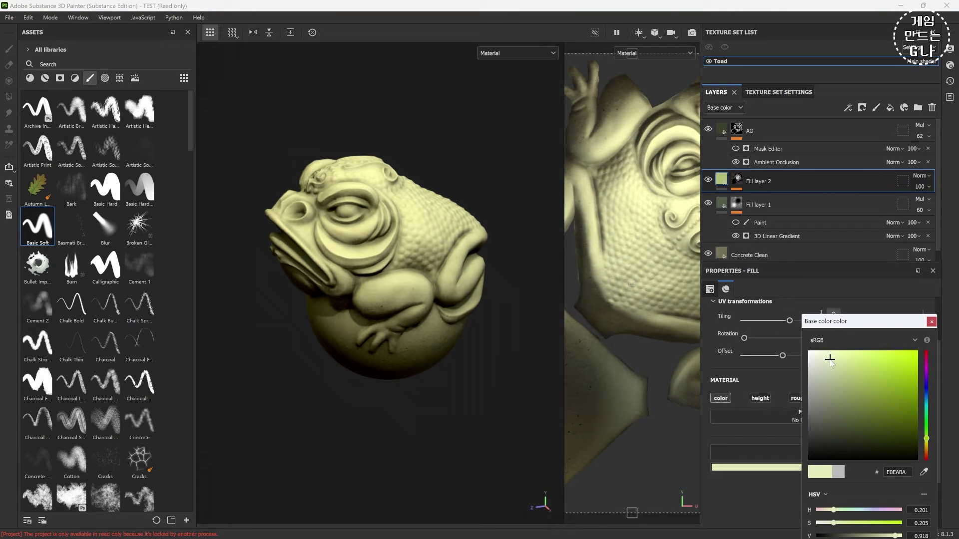
drag(831, 360, 824, 360)
click(932, 322)
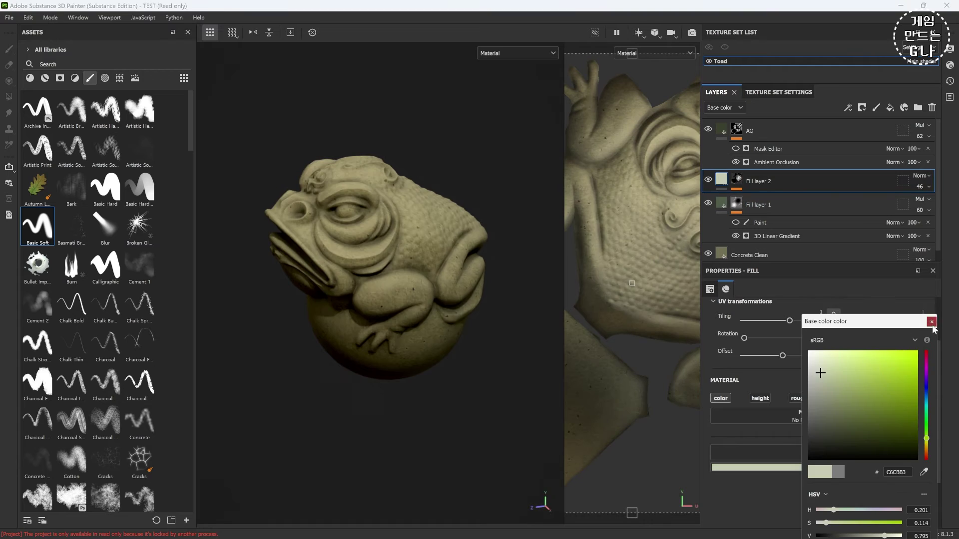
click(932, 322)
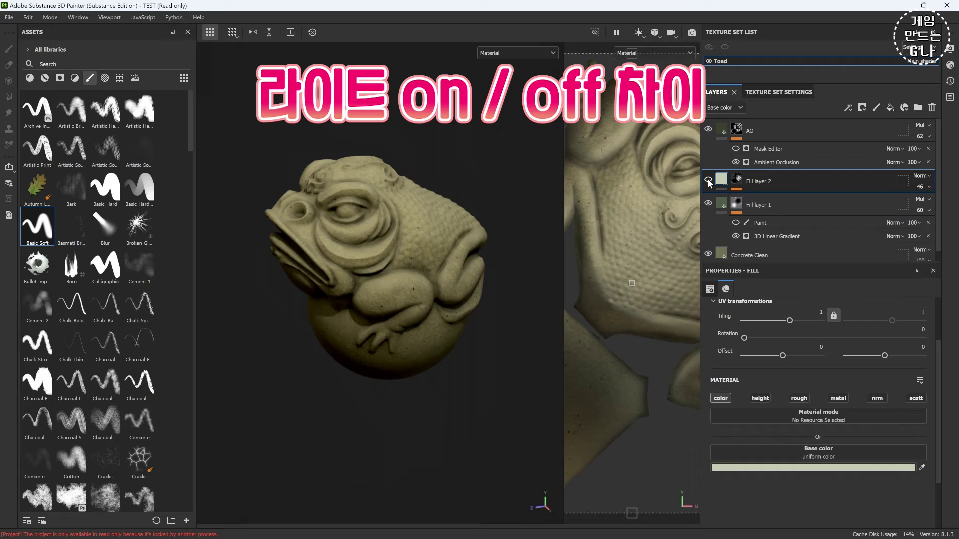
- Compare the toad with Fill layer 2 hidden and shown, and lower the layer's opacity to 25
click(708, 180)
click(708, 181)
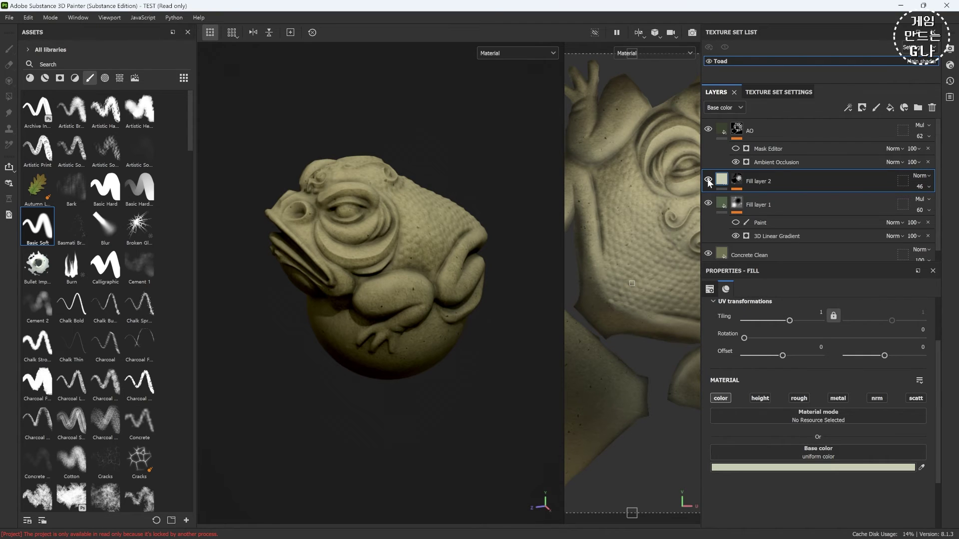
click(928, 188)
drag(931, 205, 921, 208)
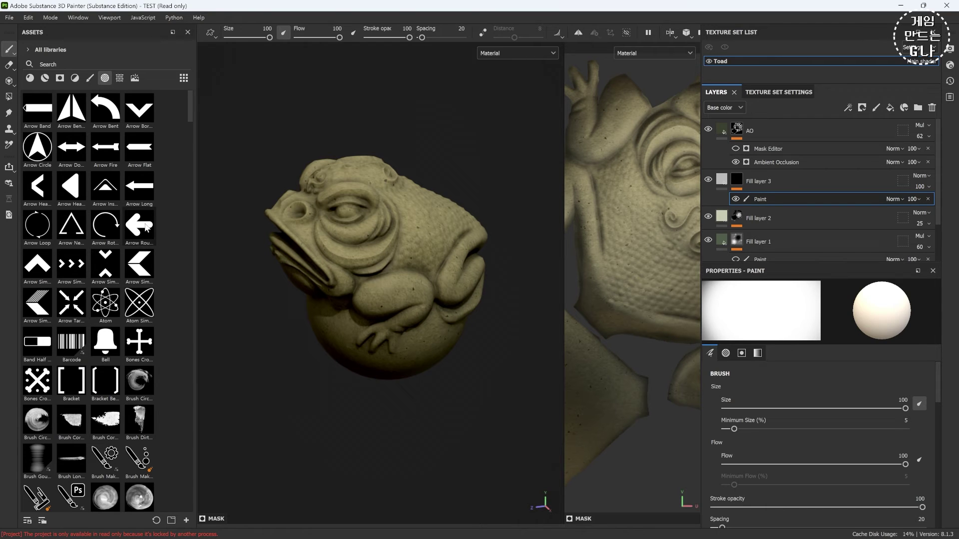
- Stamp three Arrow Simple shapes at brush size 43.56 along the toad's back in Fill layer 3's mask, and color the layer red
mouse_move(146, 228)
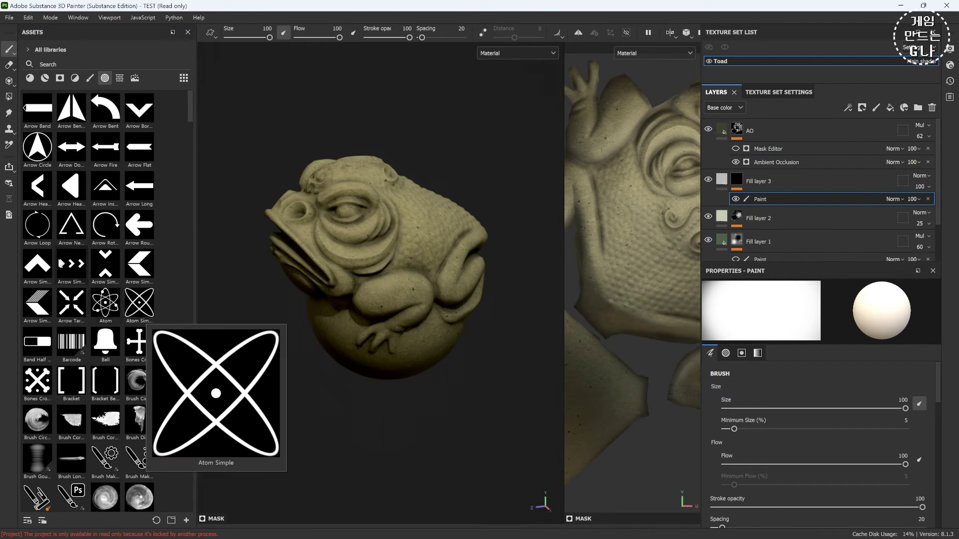
click(45, 267)
mouse_move(428, 249)
ctrl+right_down()
mouse_move(408, 248)
mouse_move(419, 248)
ctrl+right_up()
click(422, 265)
click(449, 236)
mouse_move(450, 235)
alt+mouse_down()
mouse_move(427, 168)
mouse_move(497, 118)
mouse_move(504, 124)
alt+mouse_up()
click(427, 170)
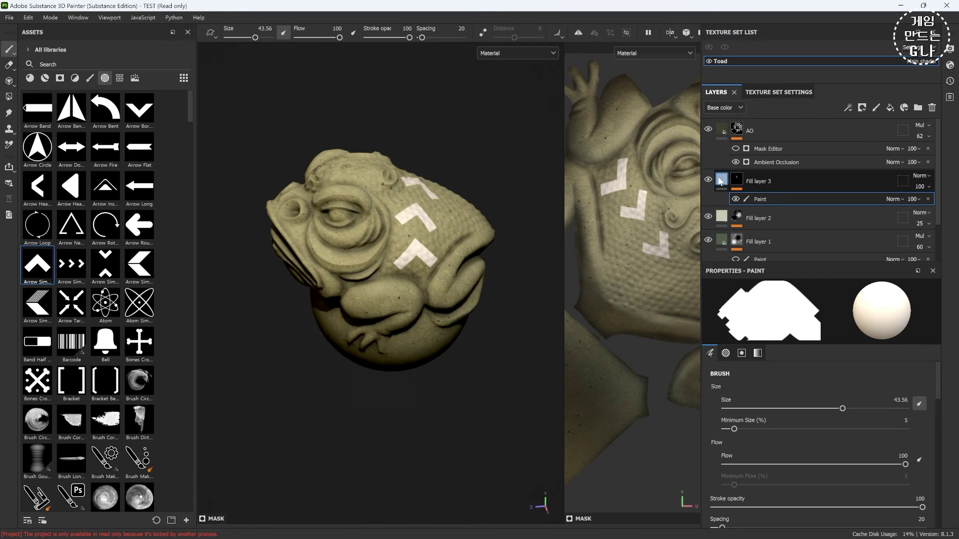
click(720, 180)
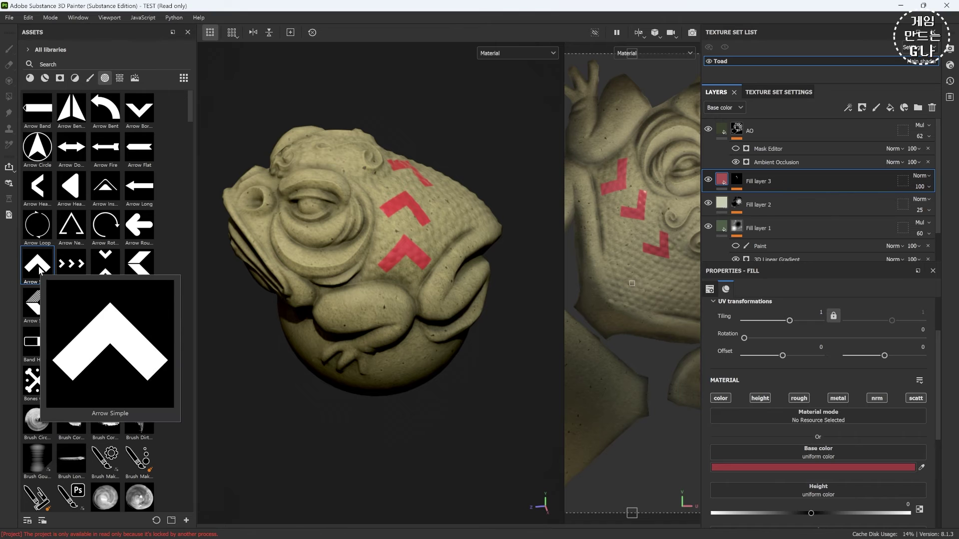
- Try to wear away the lowest red arrow in Fill layer 3's mask with a textured brush at size 23.79, and undo the strokes
scroll(371, 232, up, 3)
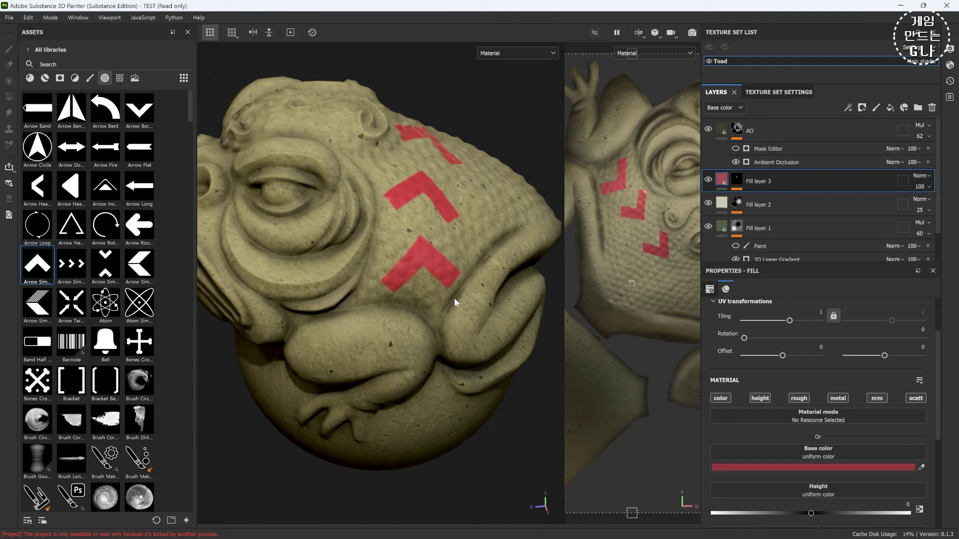
click(737, 182)
key(1)
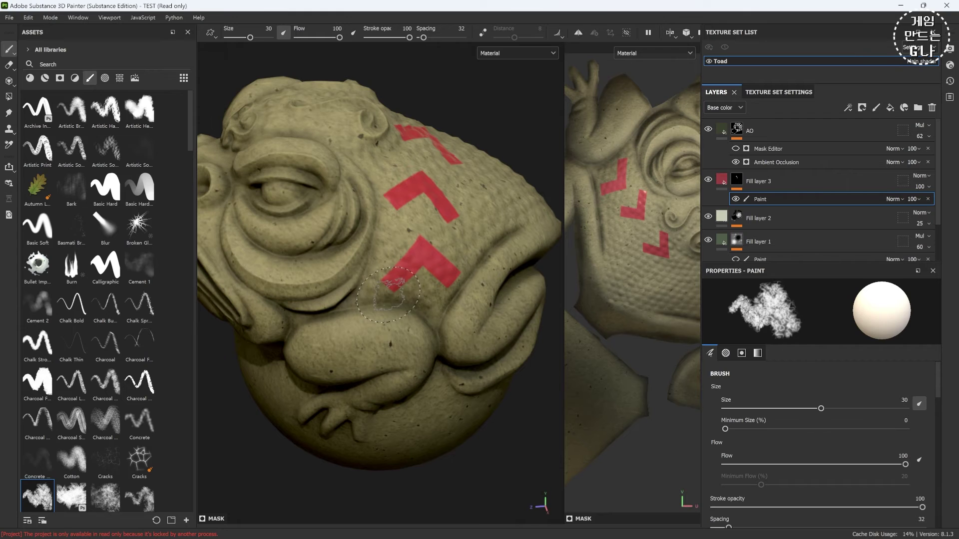
ctrl+right_drag(388, 295, 378, 295)
key(x)
drag(388, 296, 452, 288)
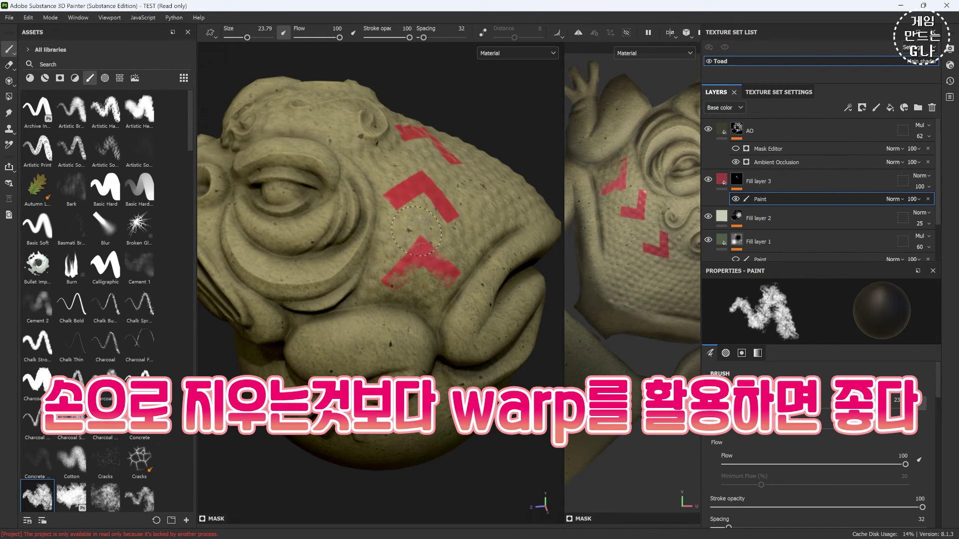
key(ctrl+z)
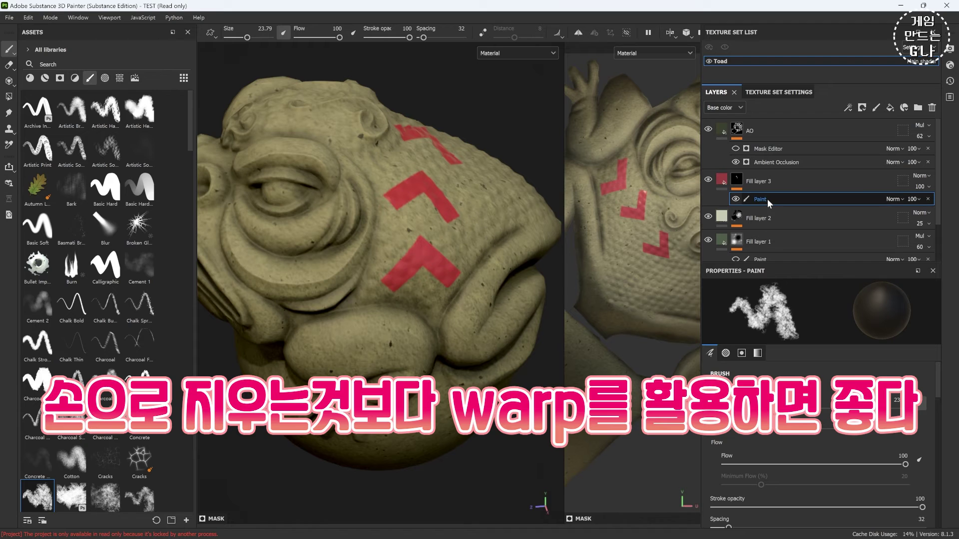
- Add a Warp filter above the Paint effect in Fill layer 3's mask, compare it off and on, and raise its Intensity
right_click(765, 199)
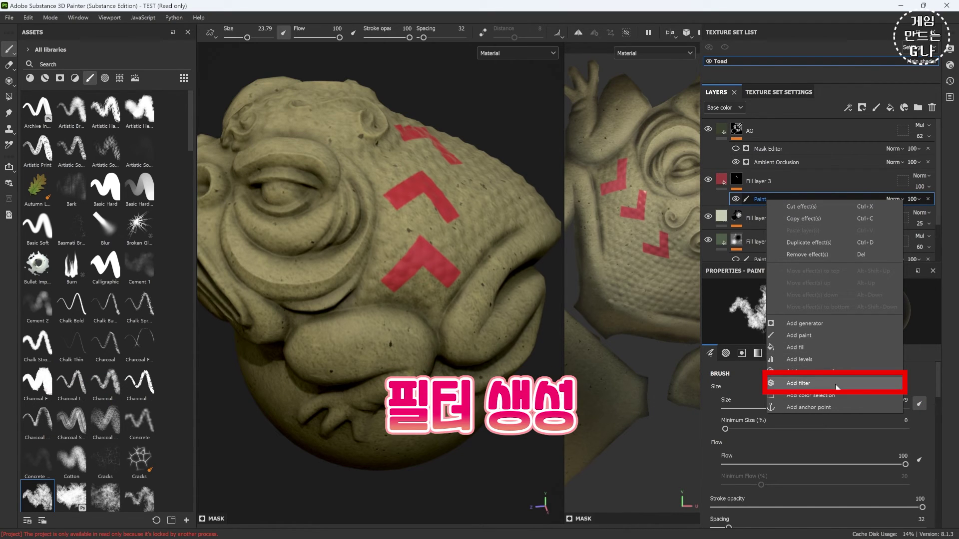
click(835, 383)
click(823, 316)
text(warp)
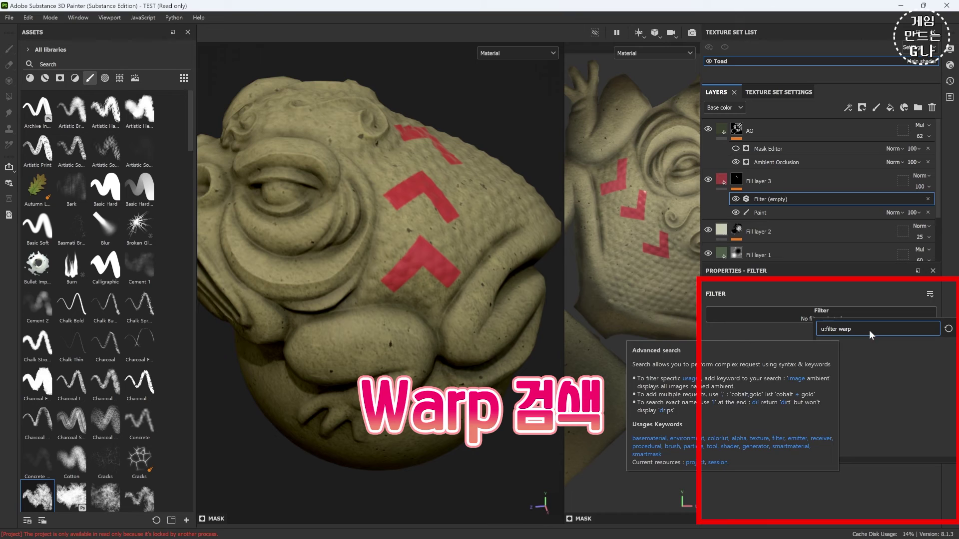
mouse_move(828, 358)
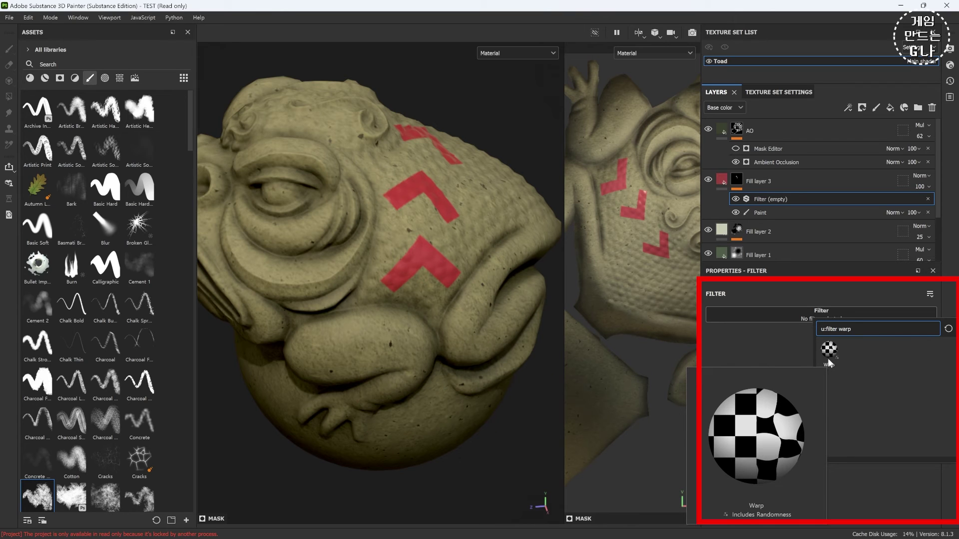
click(828, 352)
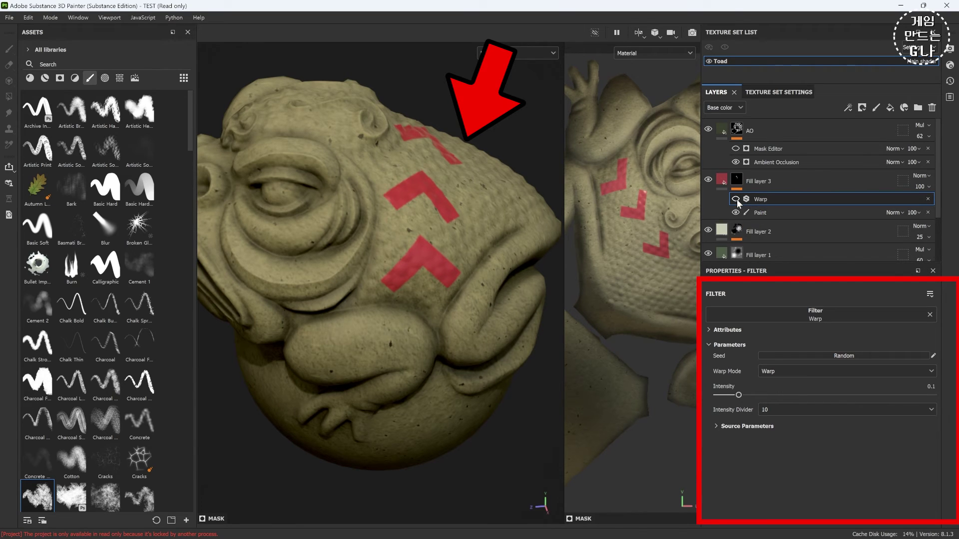
click(735, 199)
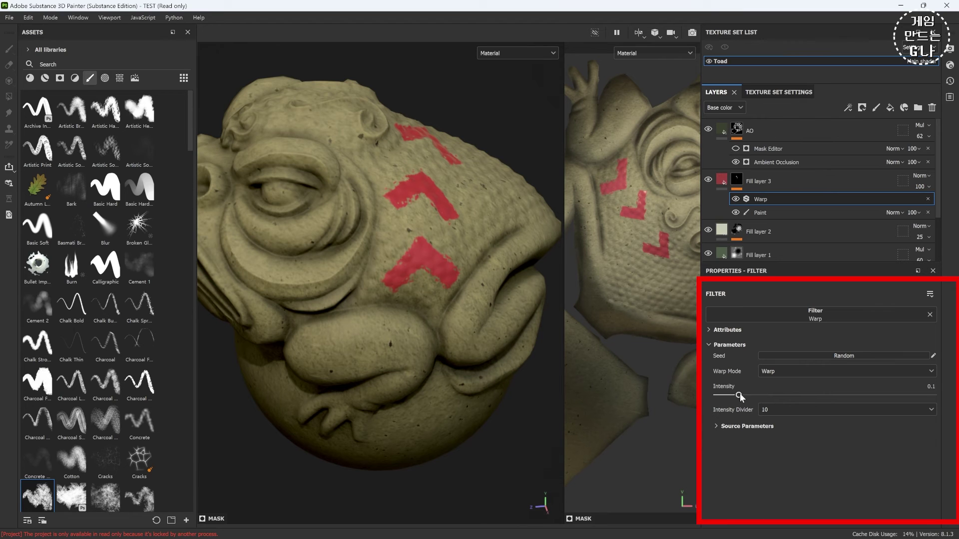
drag(739, 394, 918, 394)
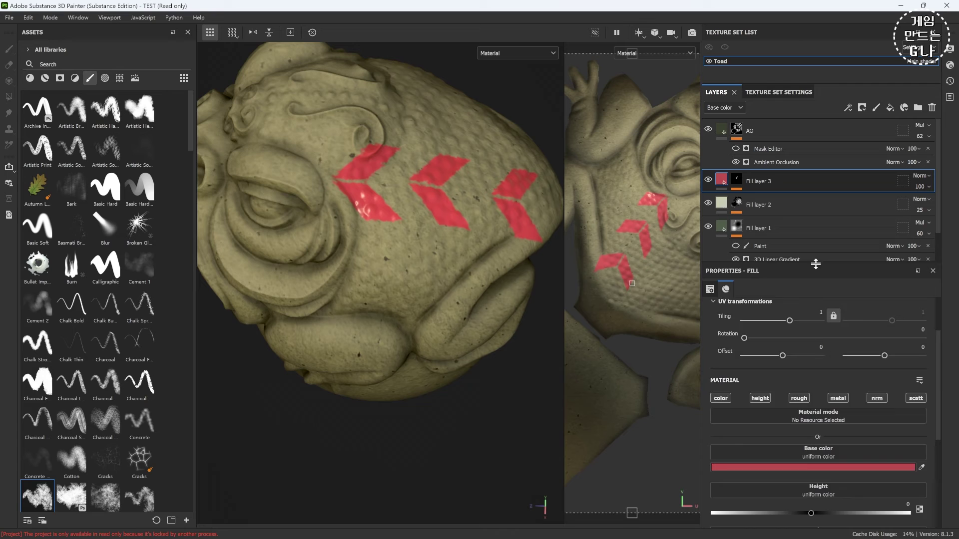
- Enlarge the layer stack area and change the Concrete Clean layer's Concrete Color to a muted teal green
drag(812, 265, 814, 342)
alt+drag(544, 222, 448, 244)
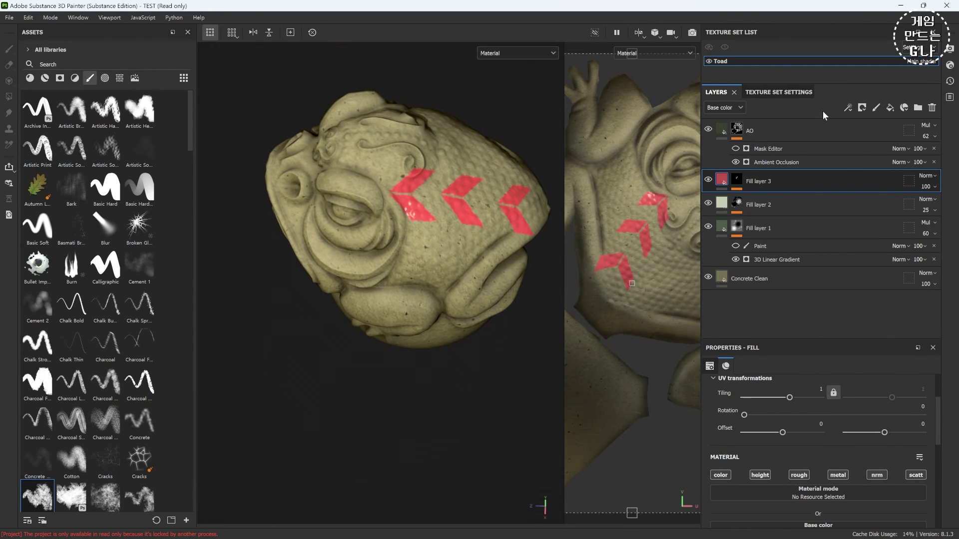
click(768, 275)
scroll(798, 450, down, 3)
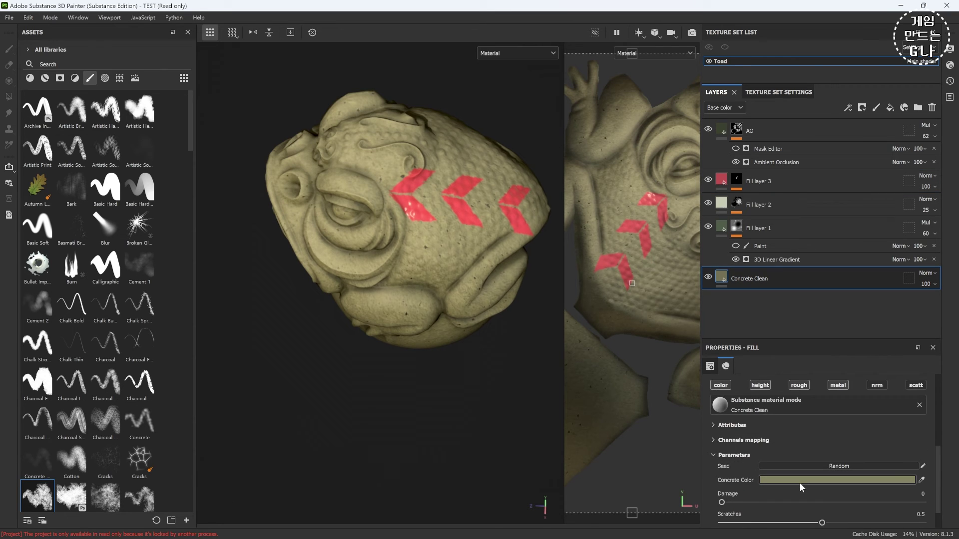
click(799, 483)
drag(926, 443, 928, 404)
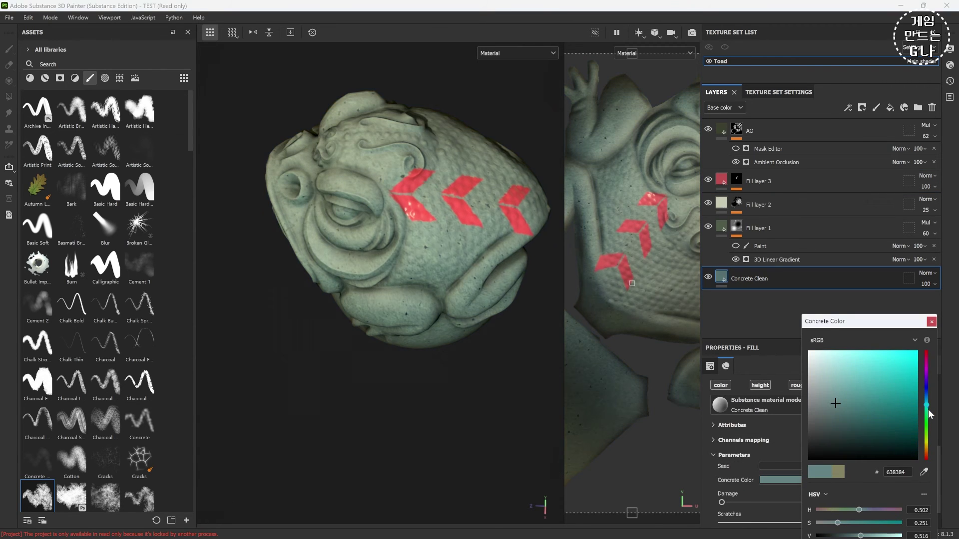
click(931, 321)
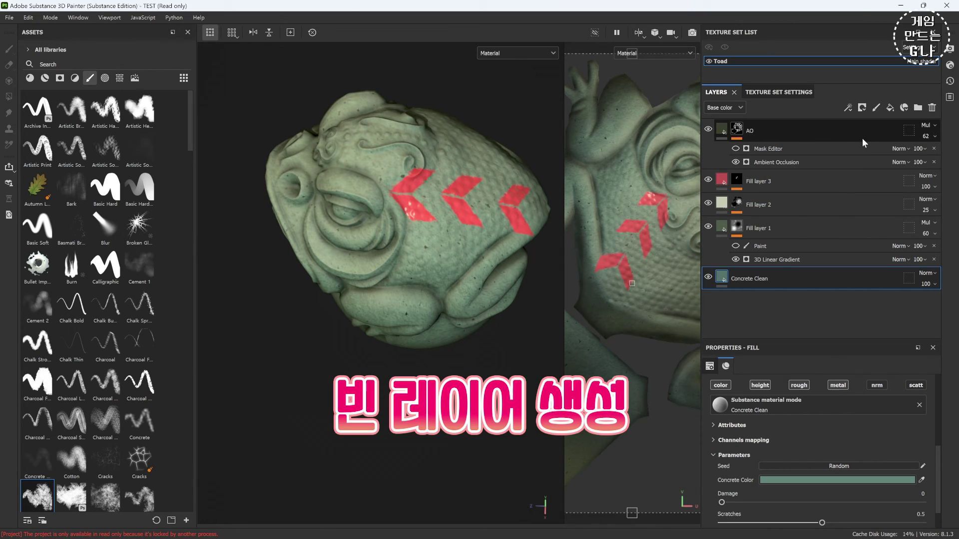
- Add an empty paint layer at the top of the stack above AO and give it an empty filter effect
click(876, 108)
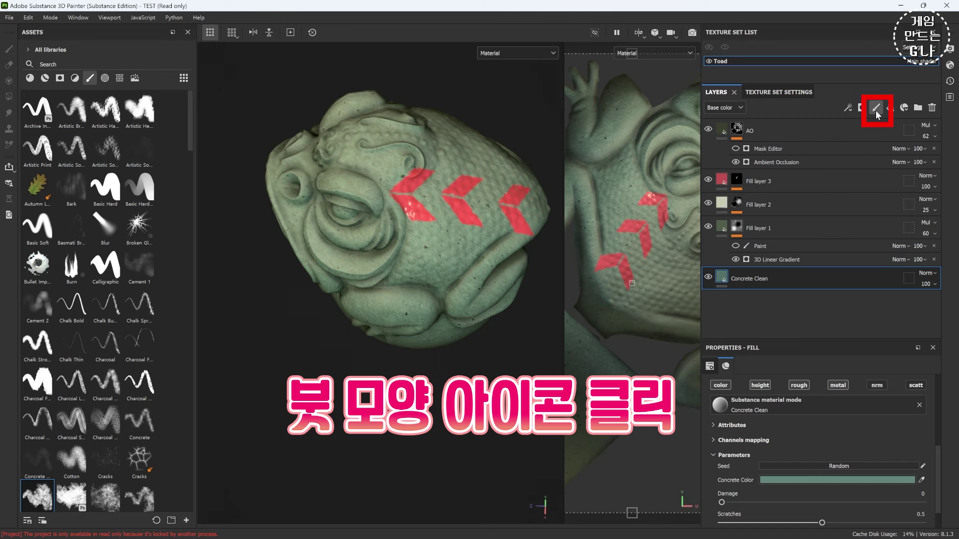
drag(775, 276, 781, 123)
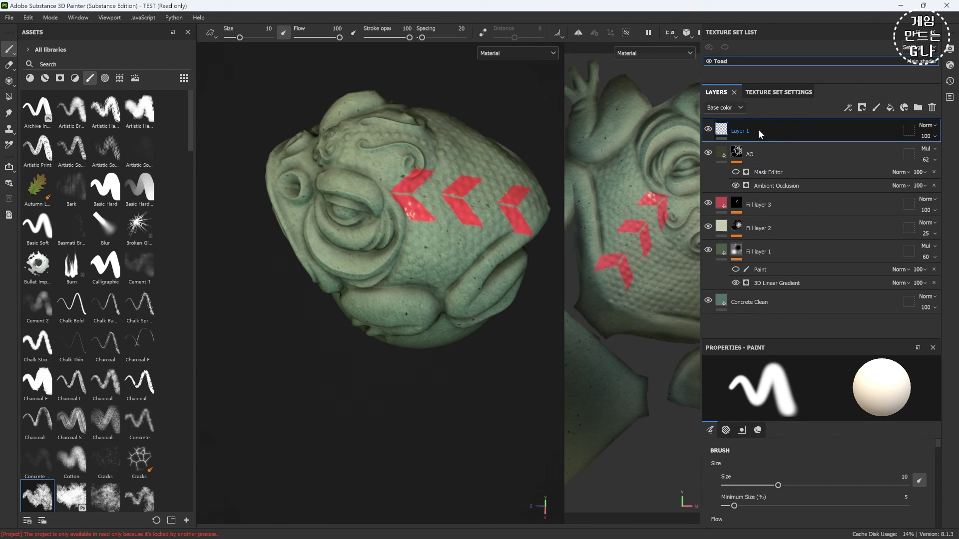
right_click(726, 132)
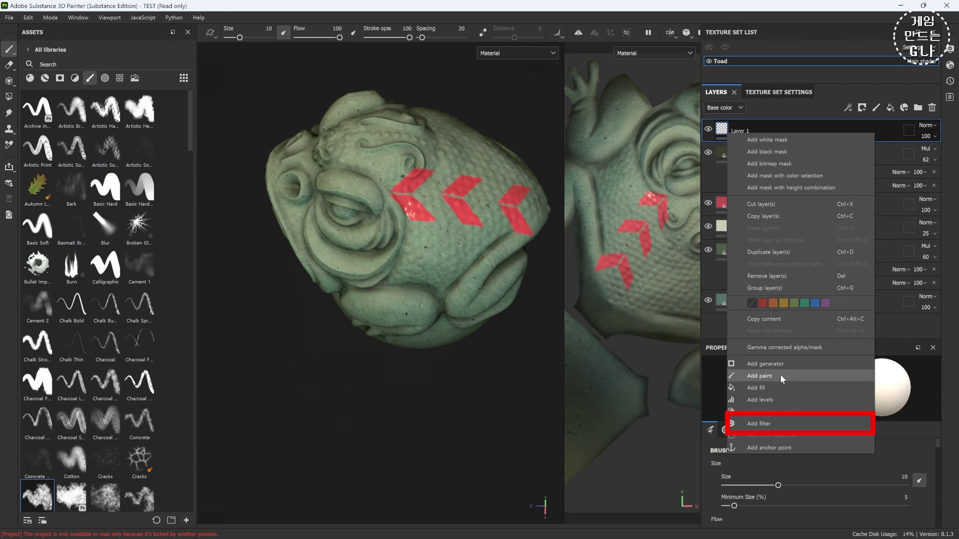
click(772, 422)
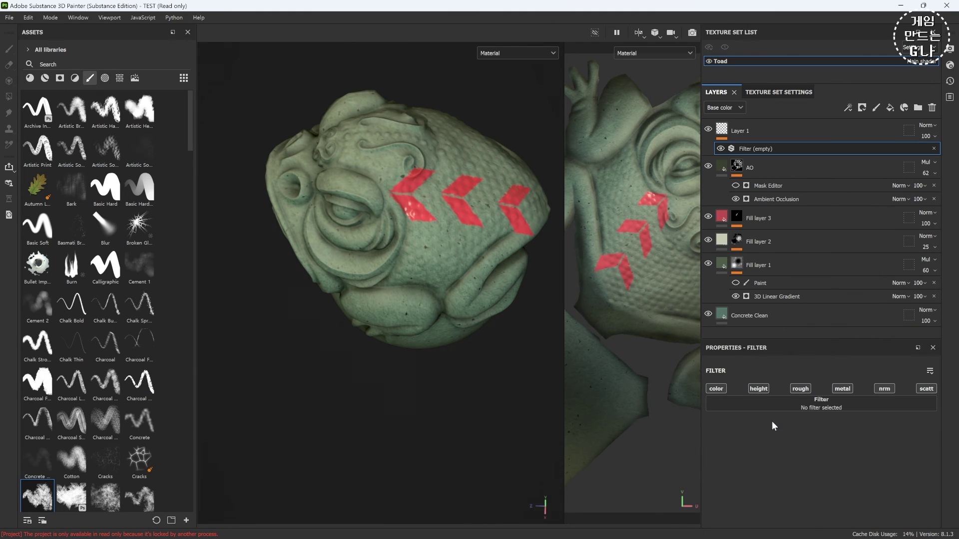
- Search the filters for "hsl" and assign HSL Perceptive to Layer 1's filter effect
click(819, 408)
key(BackSpace)
key(BackSpace)
key(BackSpace)
key(BackSpace)
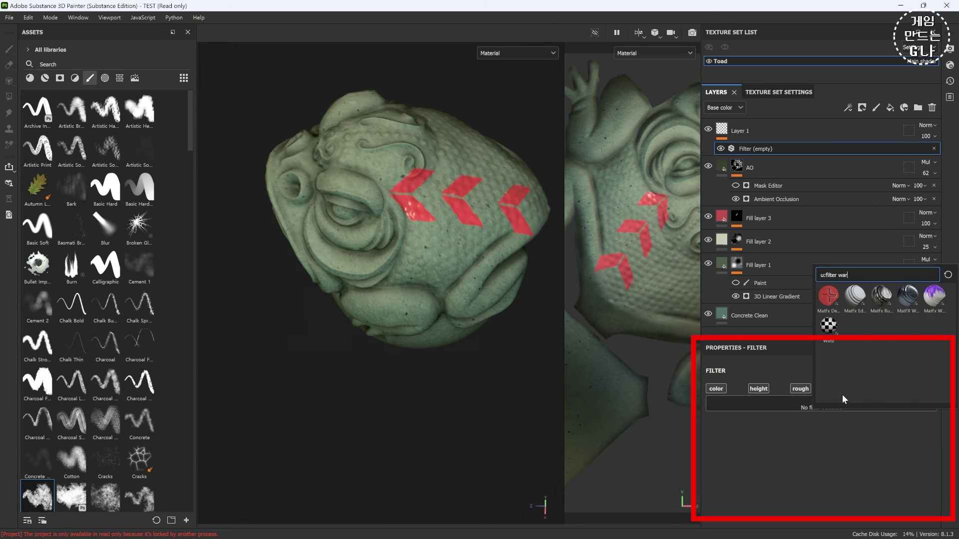
text(hsl)
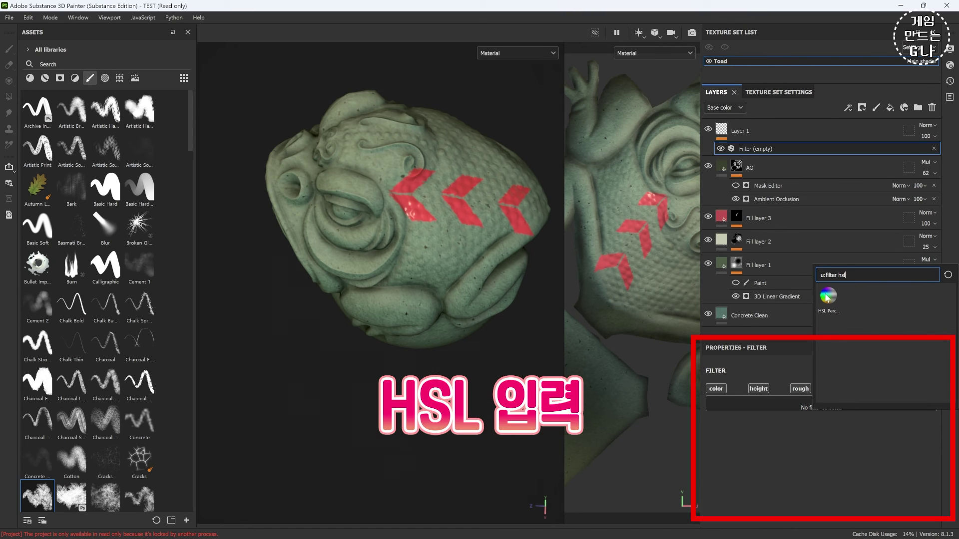
mouse_move(827, 298)
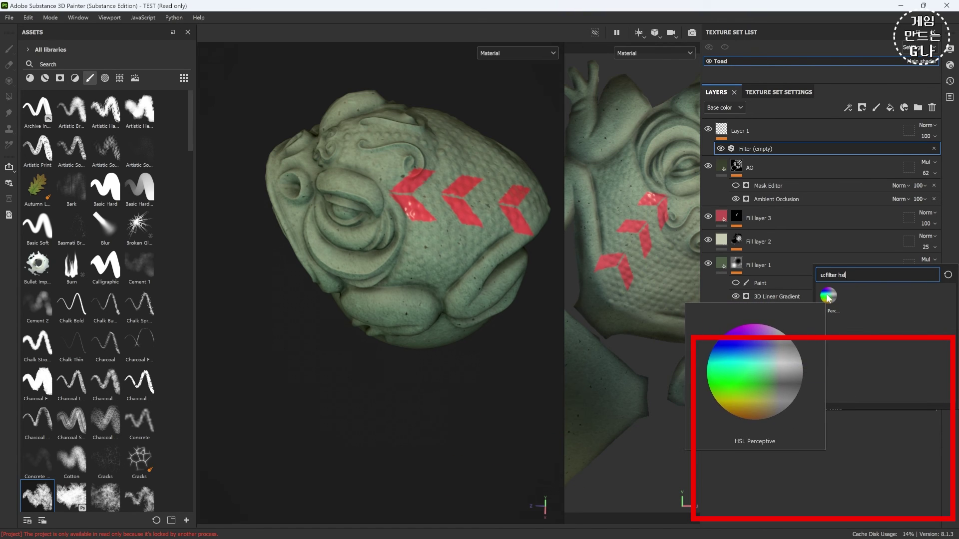
click(827, 297)
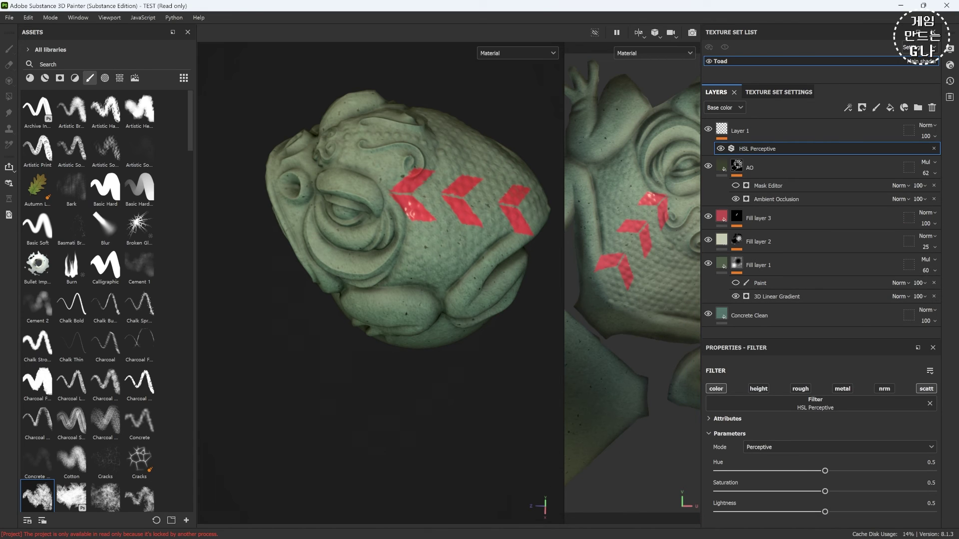
- Set Layer 1's blending mode to Passthrough and its HSL Perceptive filter to Hue 0.419, Saturation 0.463 and Lightness 0.523
click(928, 128)
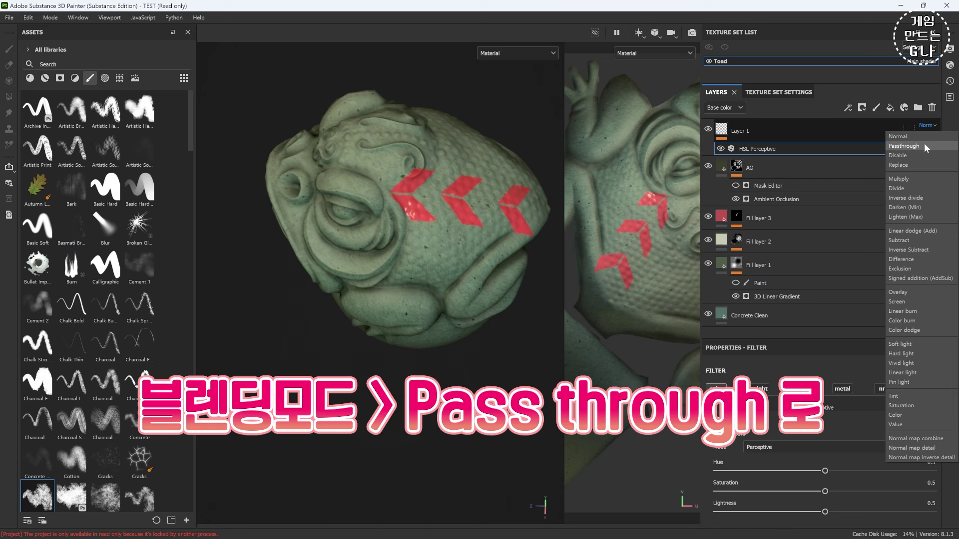
click(923, 145)
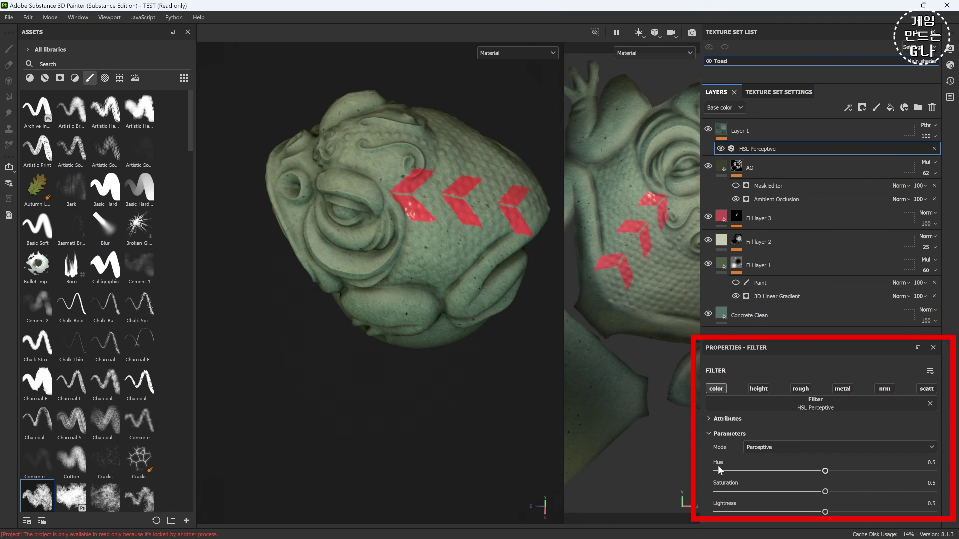
drag(825, 470, 830, 513)
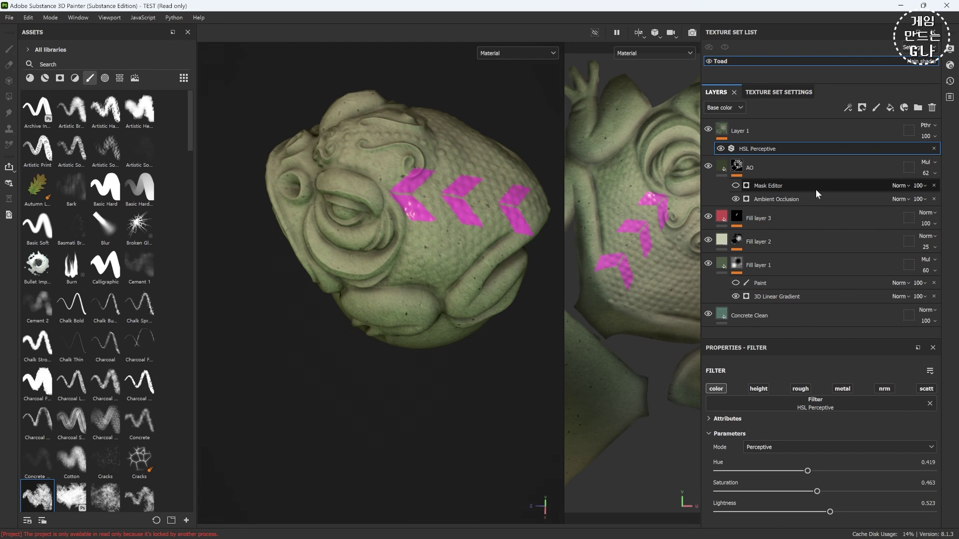
- Add a Levels effect above HSL Perceptive on Layer 1 and try out its input points on the base color
right_click(749, 145)
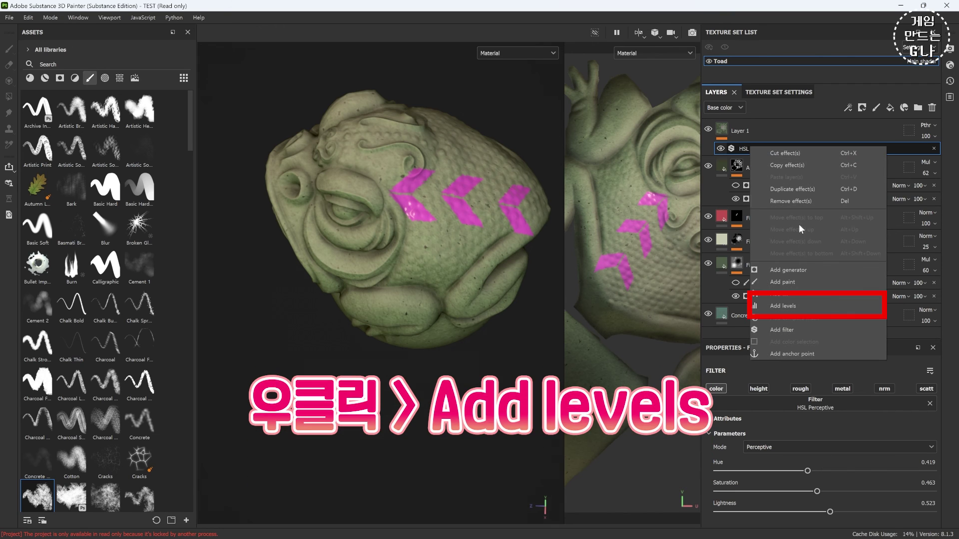
click(808, 307)
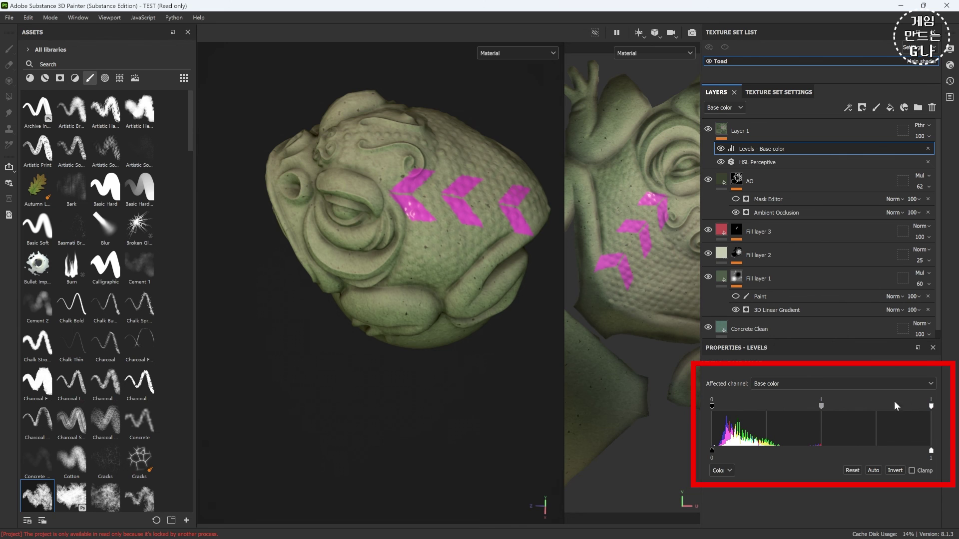
drag(860, 409, 955, 414)
mouse_move(711, 405)
mouse_down()
mouse_move(757, 405)
mouse_move(712, 409)
mouse_up()
mouse_move(932, 406)
mouse_down()
mouse_move(877, 408)
mouse_move(930, 406)
mouse_up()
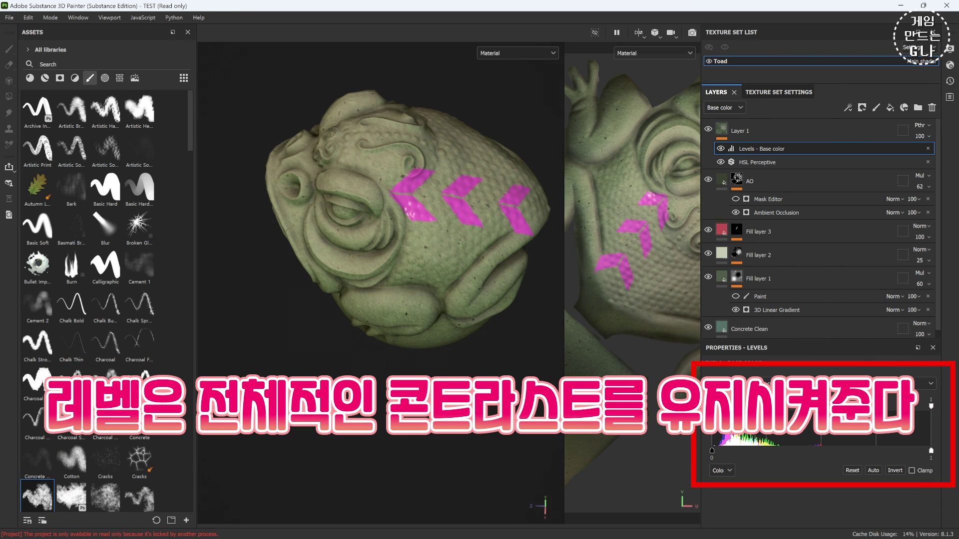
mouse_move(712, 406)
mouse_down()
mouse_move(737, 407)
mouse_move(698, 402)
mouse_up()
- Lower the HSL Perceptive filter's Lightness to 0.266 on Layer 1
click(756, 162)
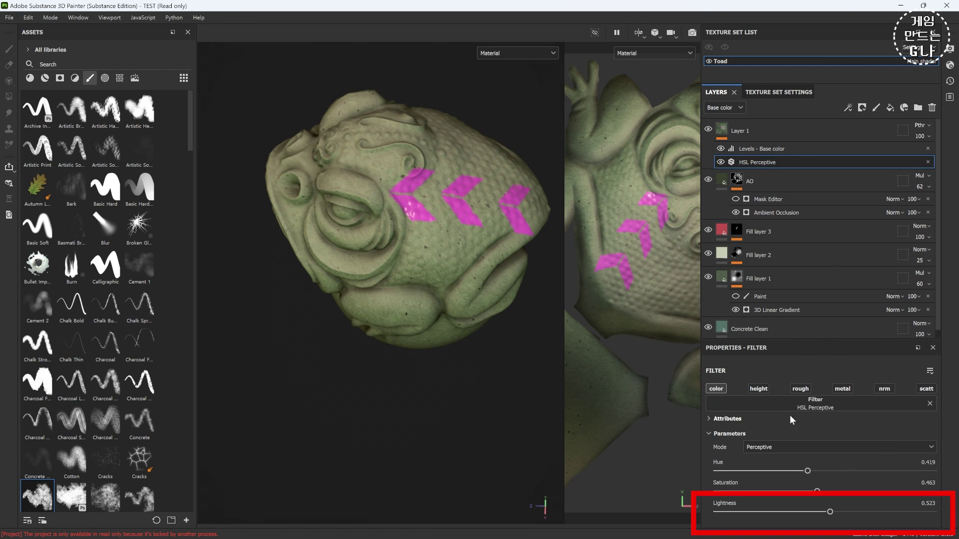
drag(830, 513, 774, 511)
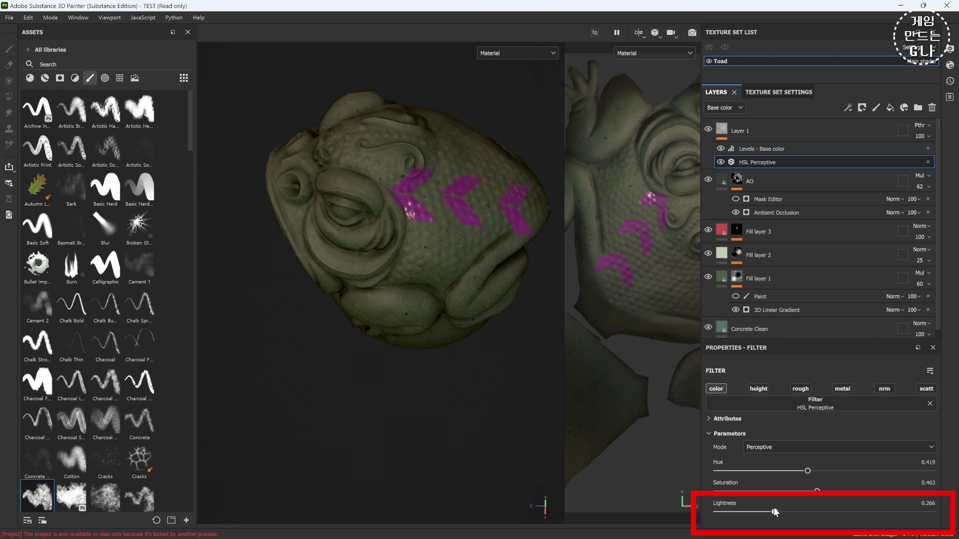